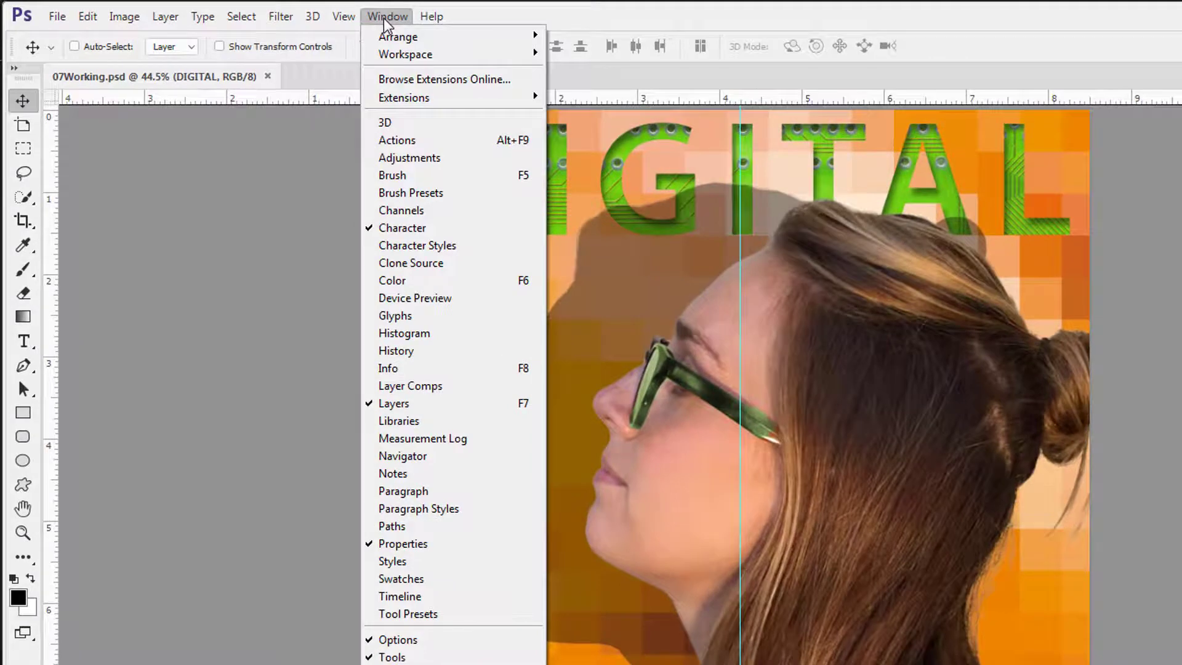
- Show the Paths panel, dock it with the collapsed panels, and select the Speech Path
left_click(403, 525)
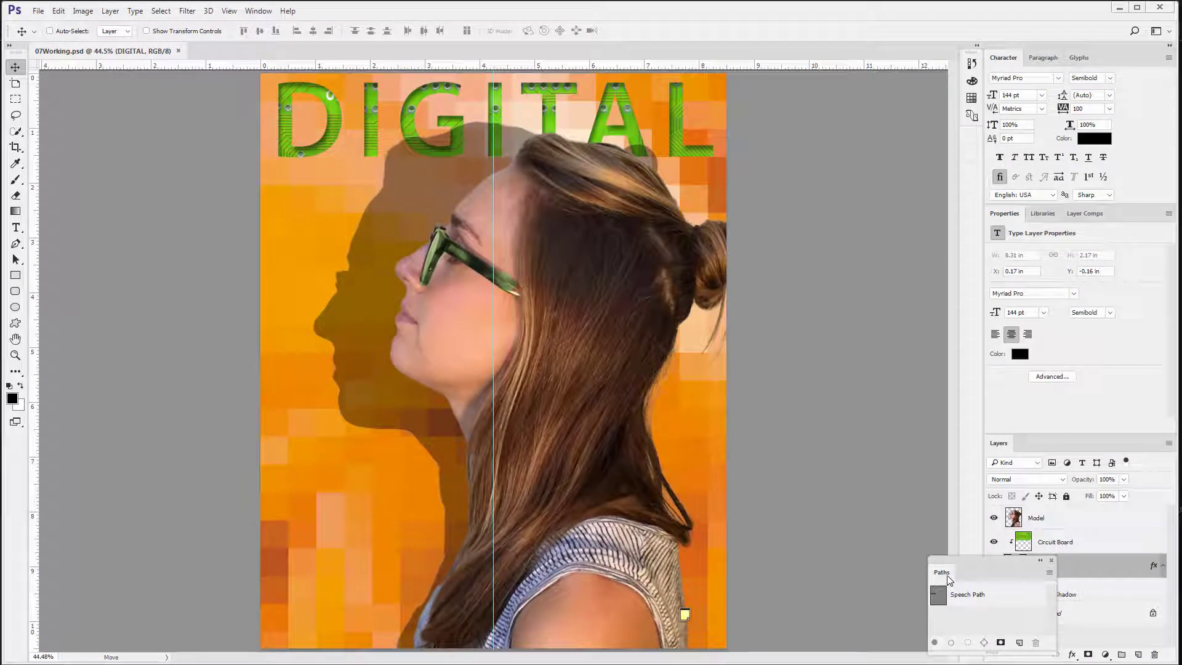
left_click_drag(947, 580, 973, 142)
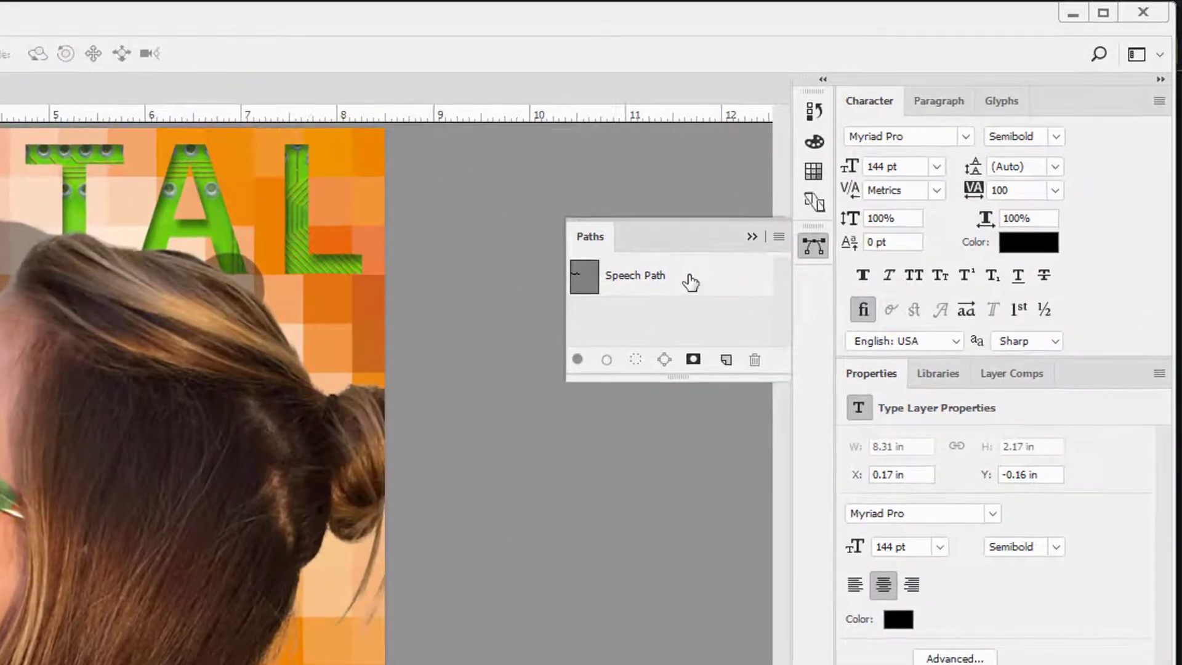
left_click(690, 283)
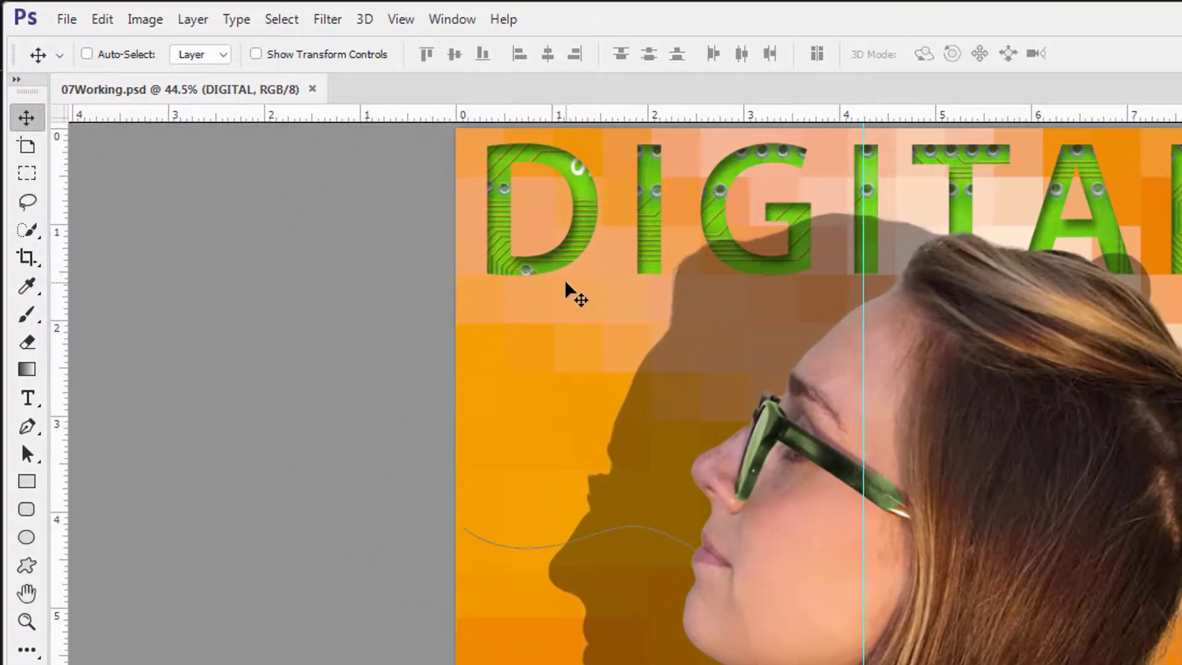
- Set up the Type tool with right alignment, Myriad Pro Regular, 14 pt size and -10 tracking
key("t")
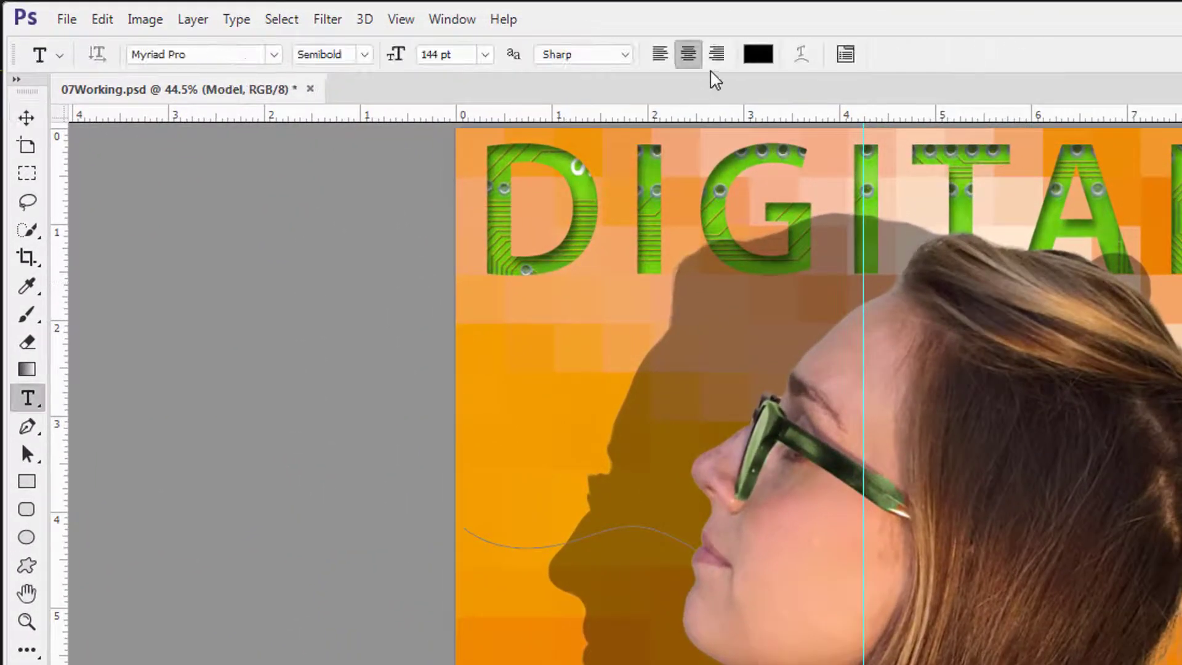
left_click(717, 63)
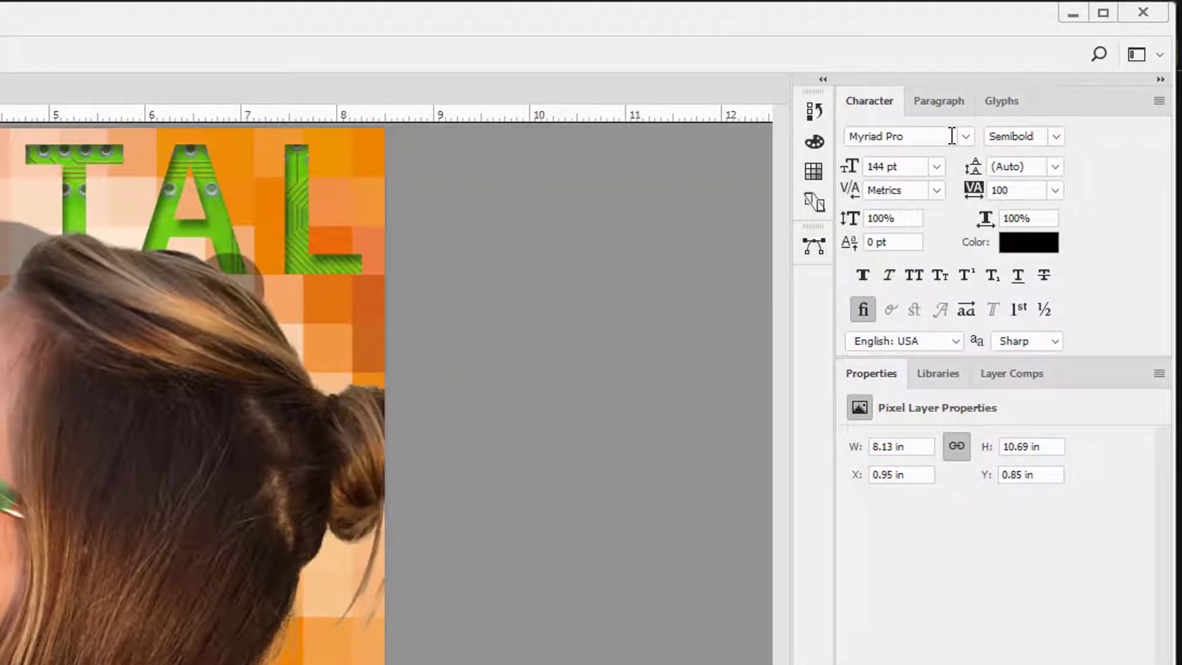
left_click(1057, 136)
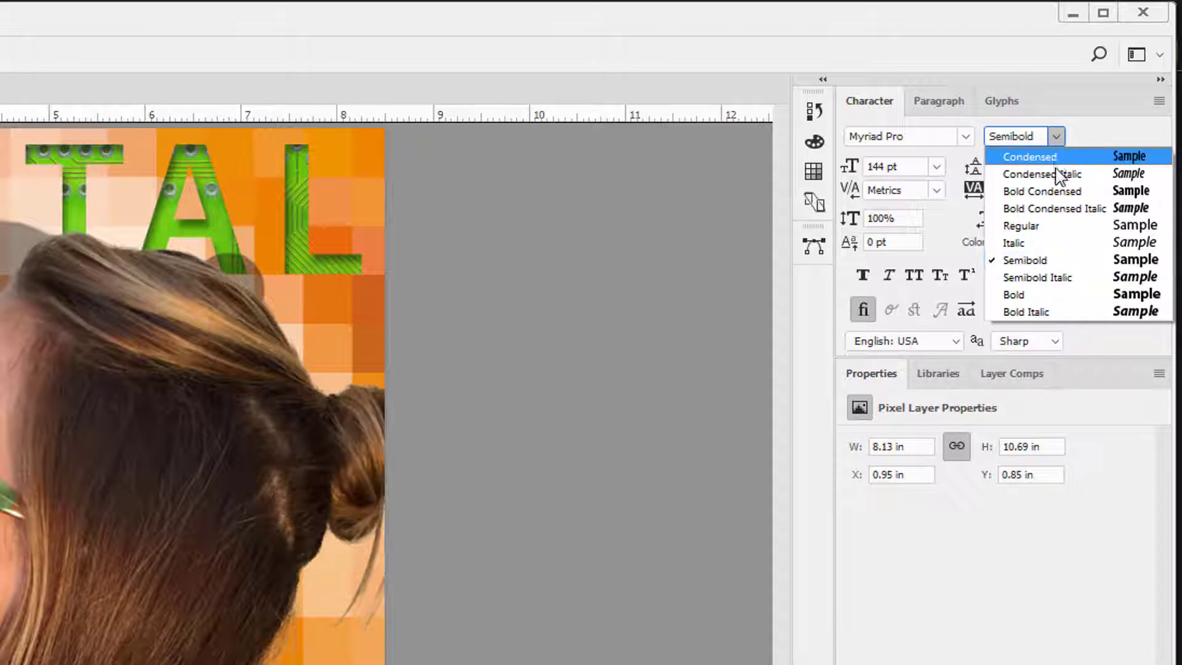
left_click(1059, 228)
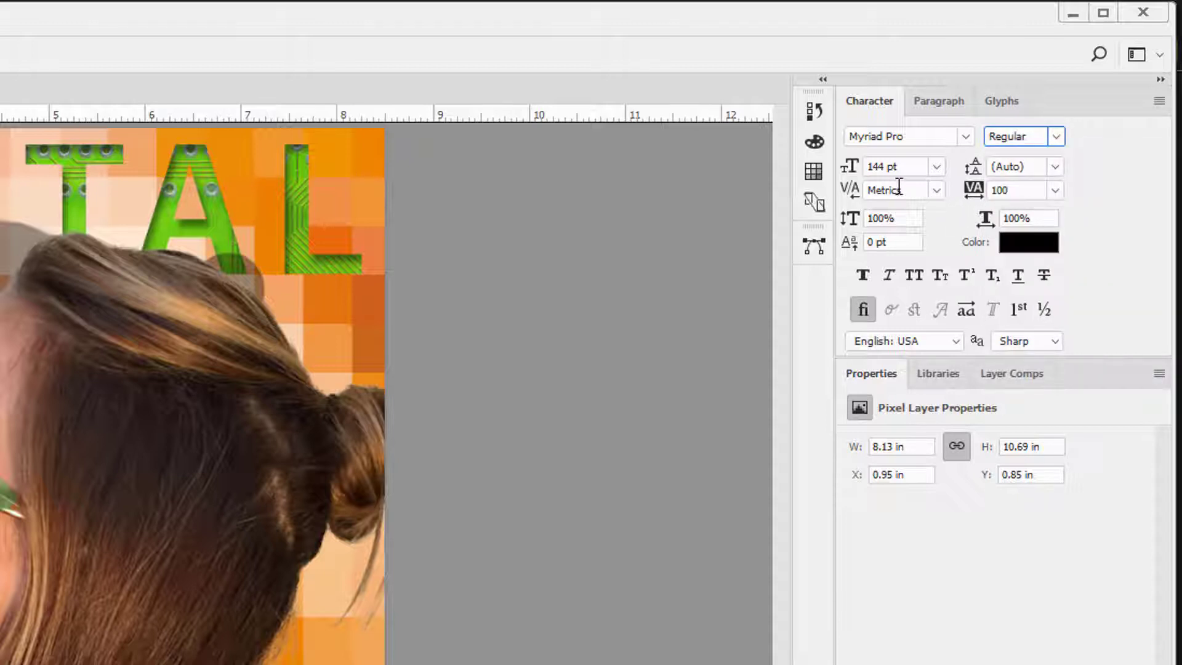
left_click(883, 167)
key("BackSpace")
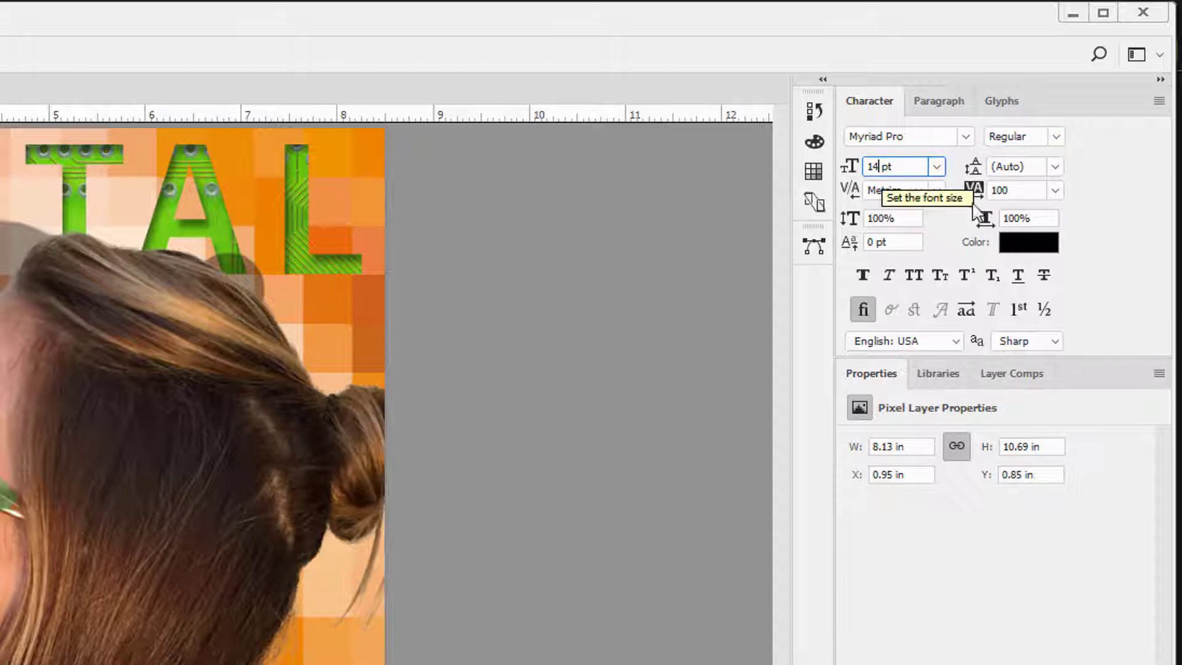
left_click(1018, 190)
type("-10")
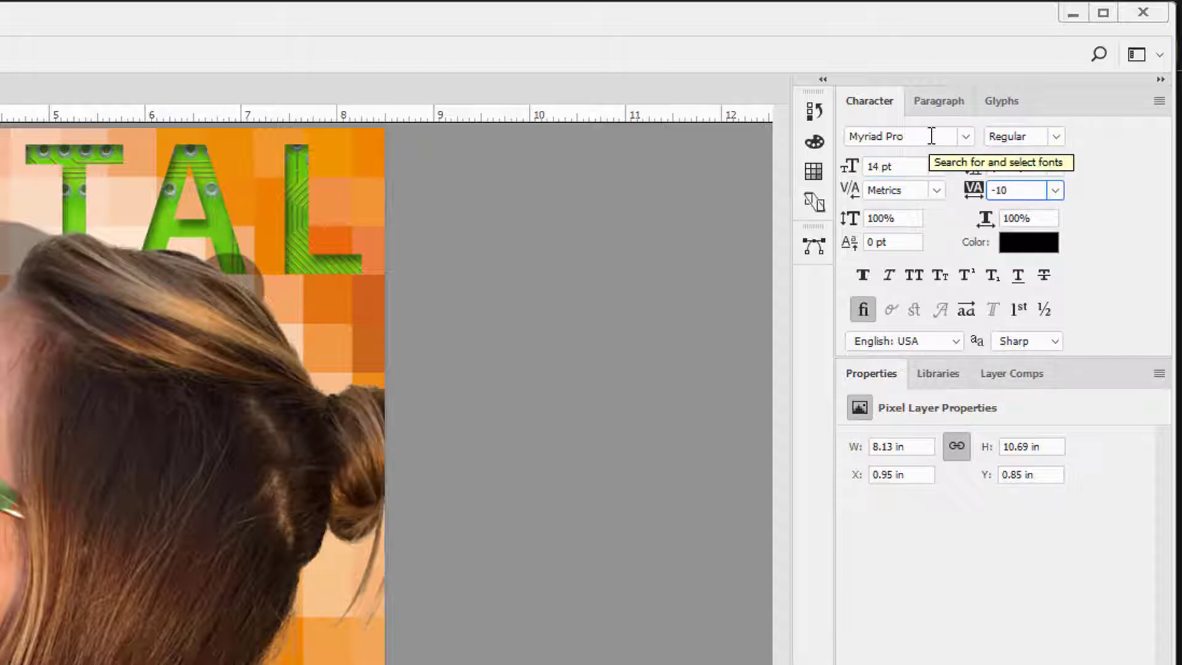
- Set the text color to white and turn on All Caps
left_click(1016, 245)
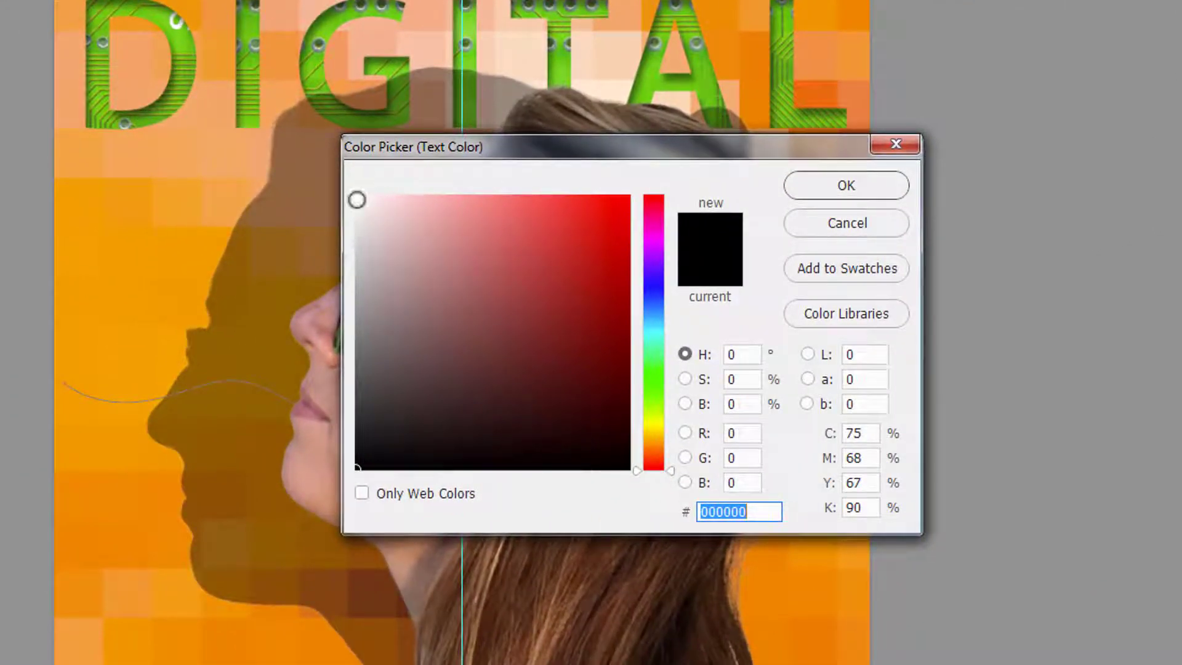
left_click(357, 197)
left_click(846, 187)
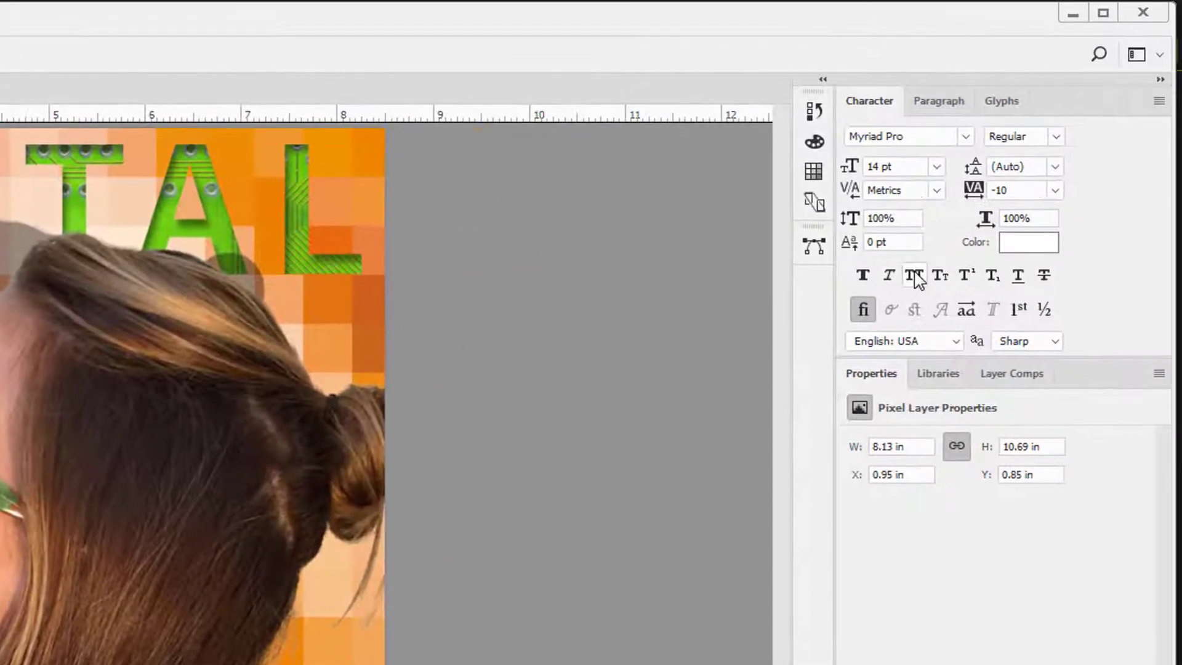
left_click(985, 257)
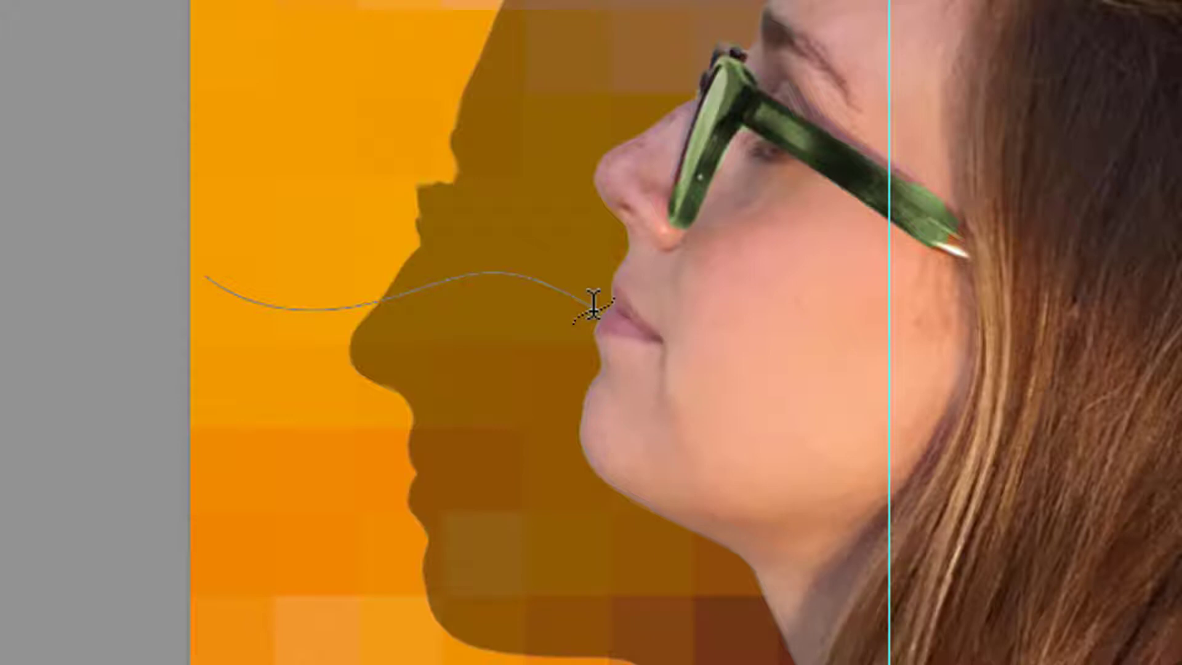
- Add the text "What's new with games?" along the speech path, starting from its end at the model's mouth
left_click(585, 299)
type("WHAT'S NEW WITH GAMES")
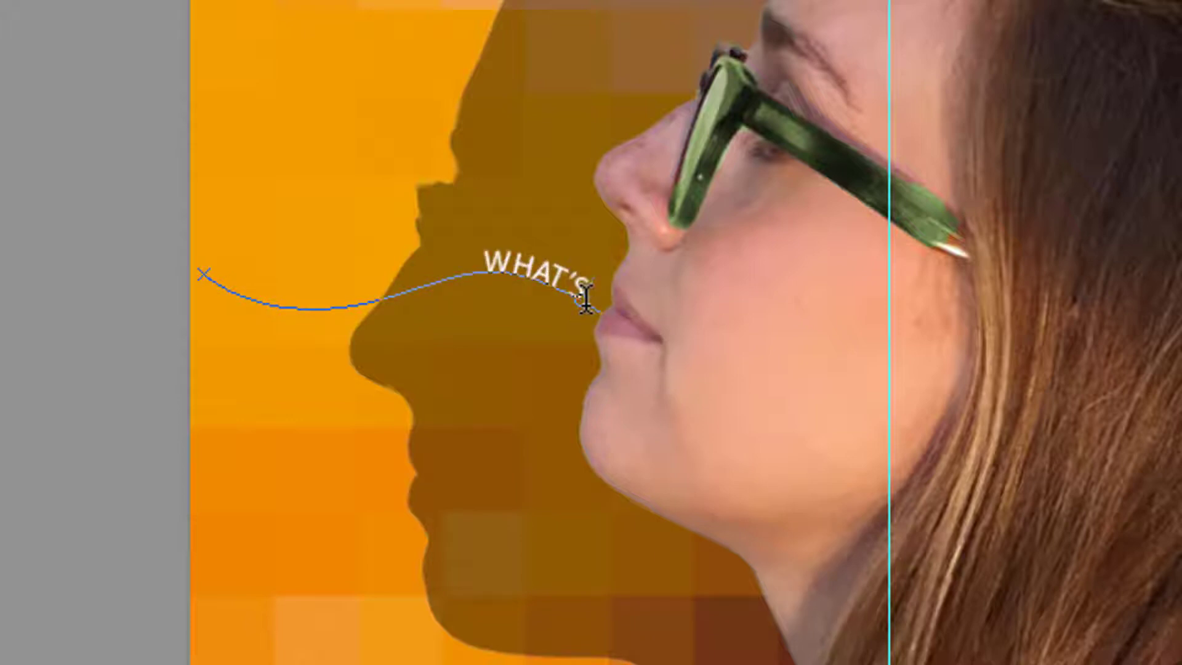
type("?")
- Make the word "games?" Bold in the path text and commit the type layer
left_click_drag(479, 257, 575, 284)
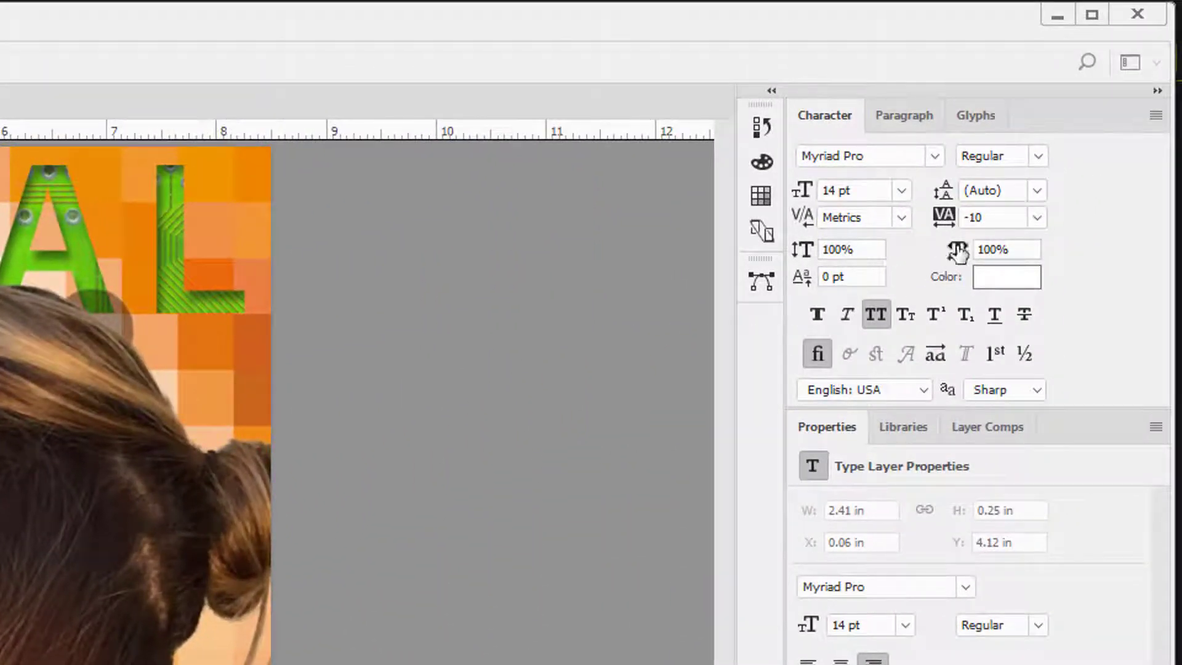
left_click(1033, 160)
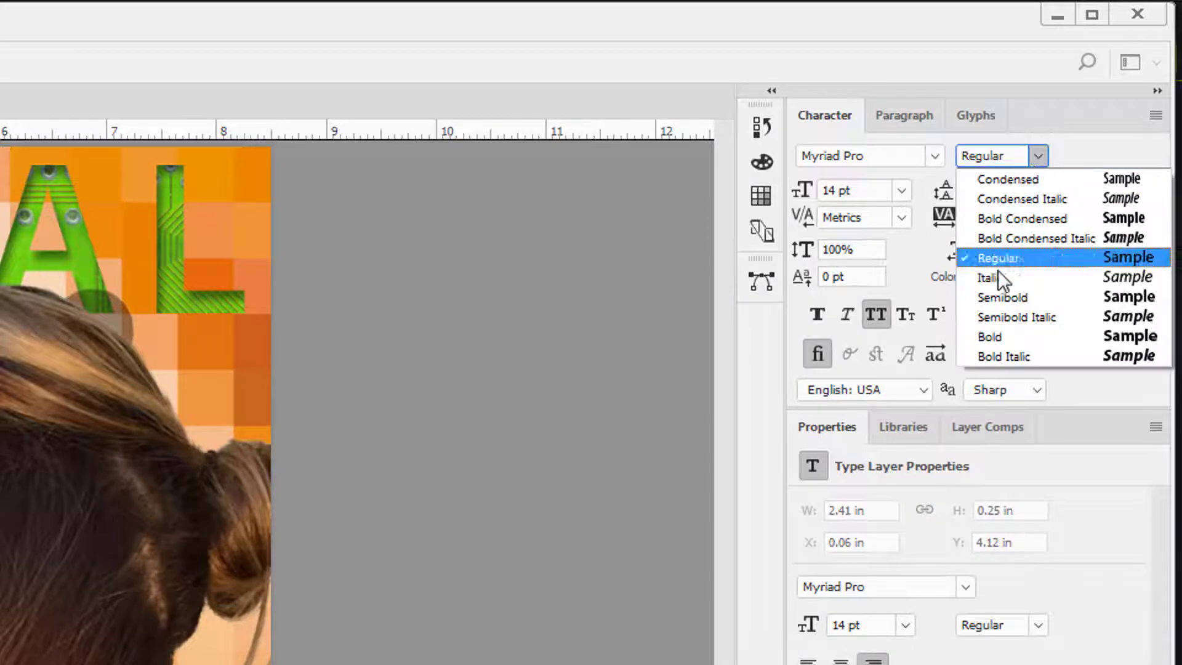
left_click(1011, 336)
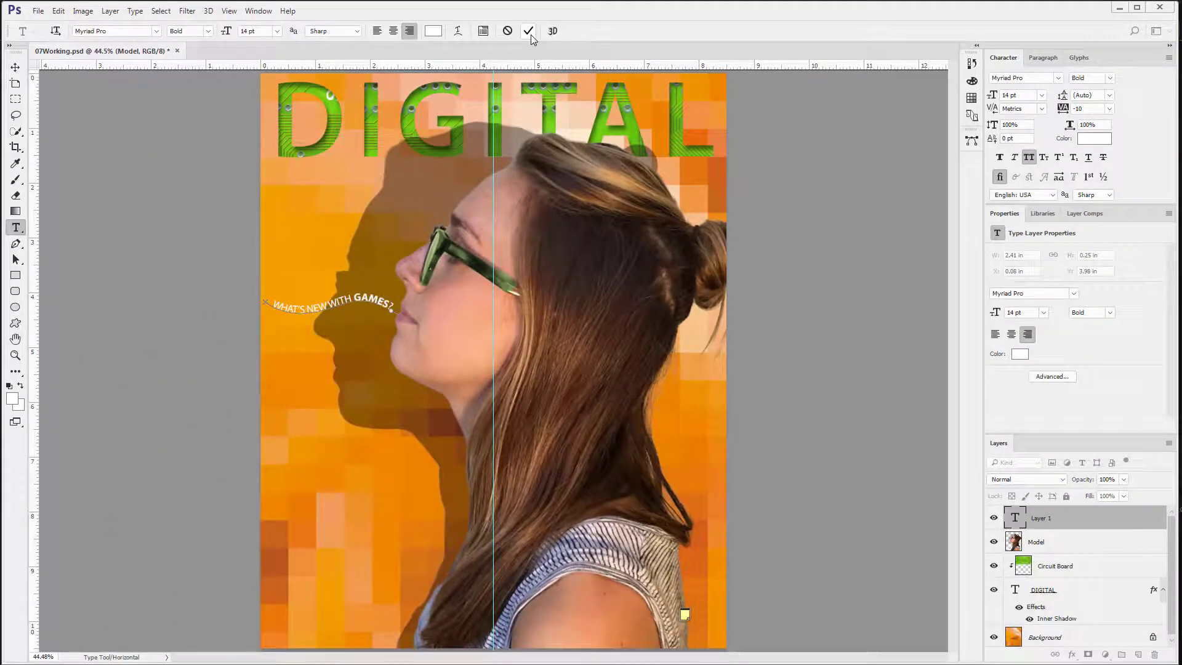
left_click(529, 31)
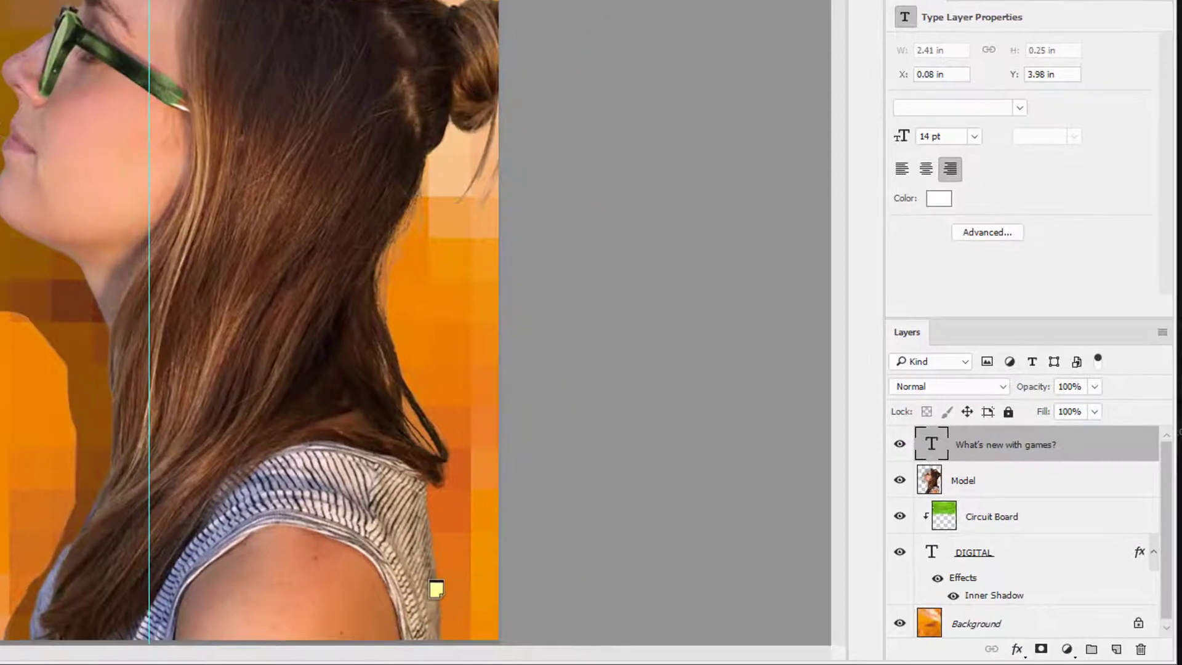
- Duplicate the "What's new with games?" layer in the same document under the name "What's new with music?"
left_click(1163, 344)
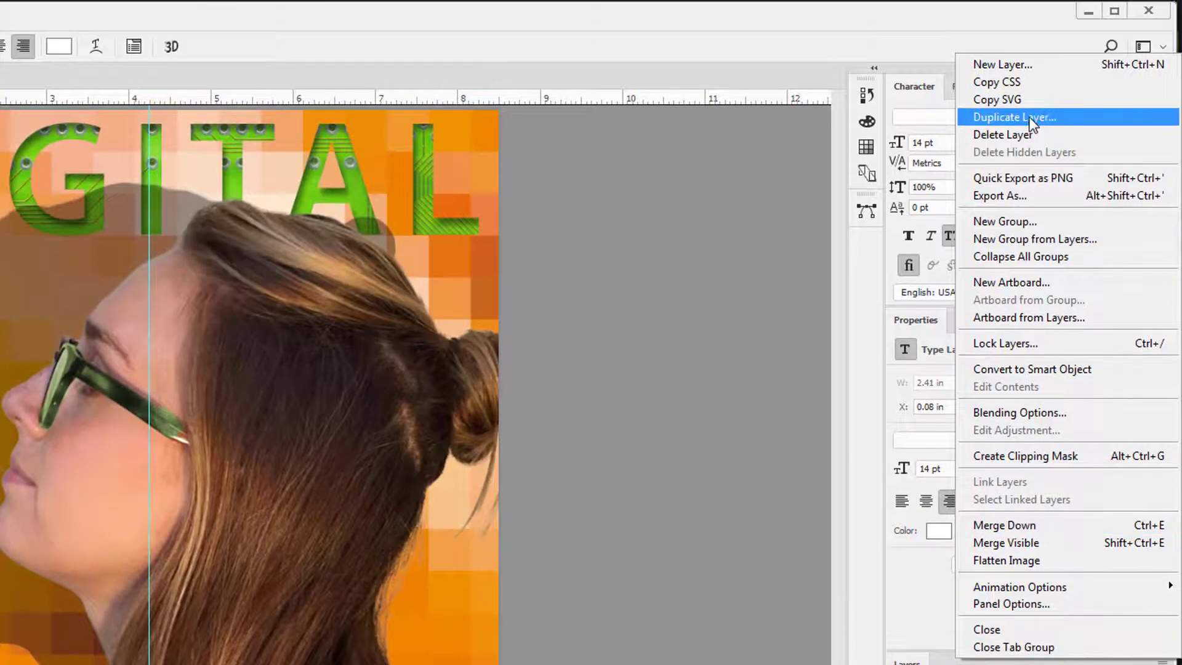
left_click(1015, 117)
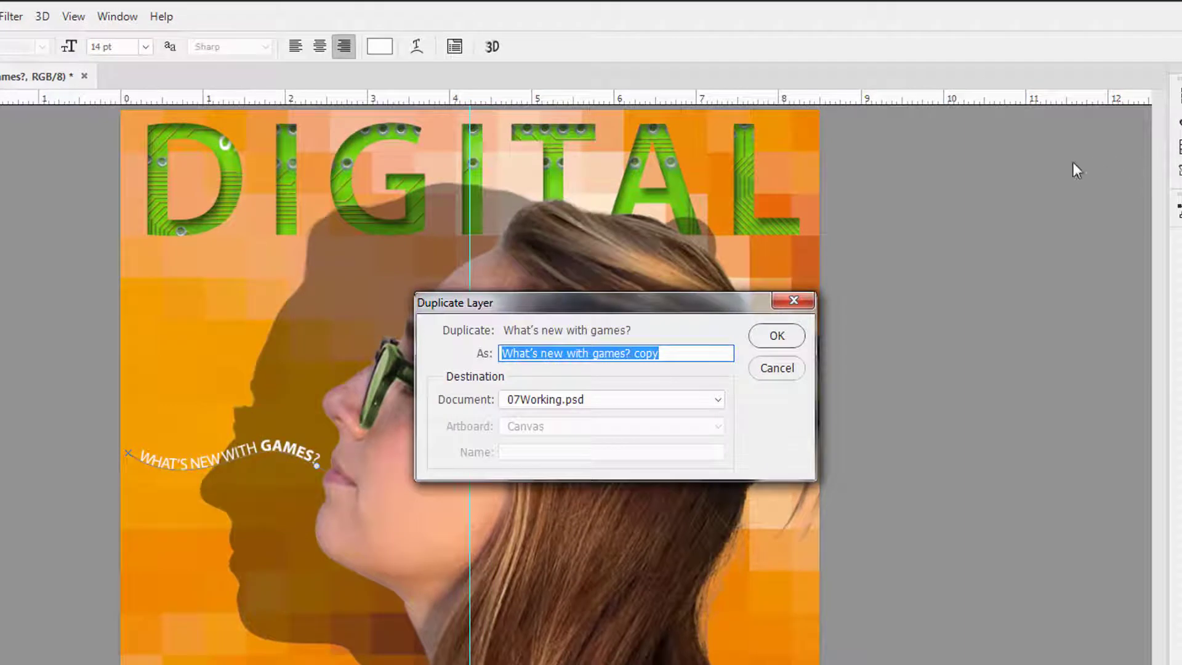
left_click_drag(596, 351, 781, 352)
type("music?")
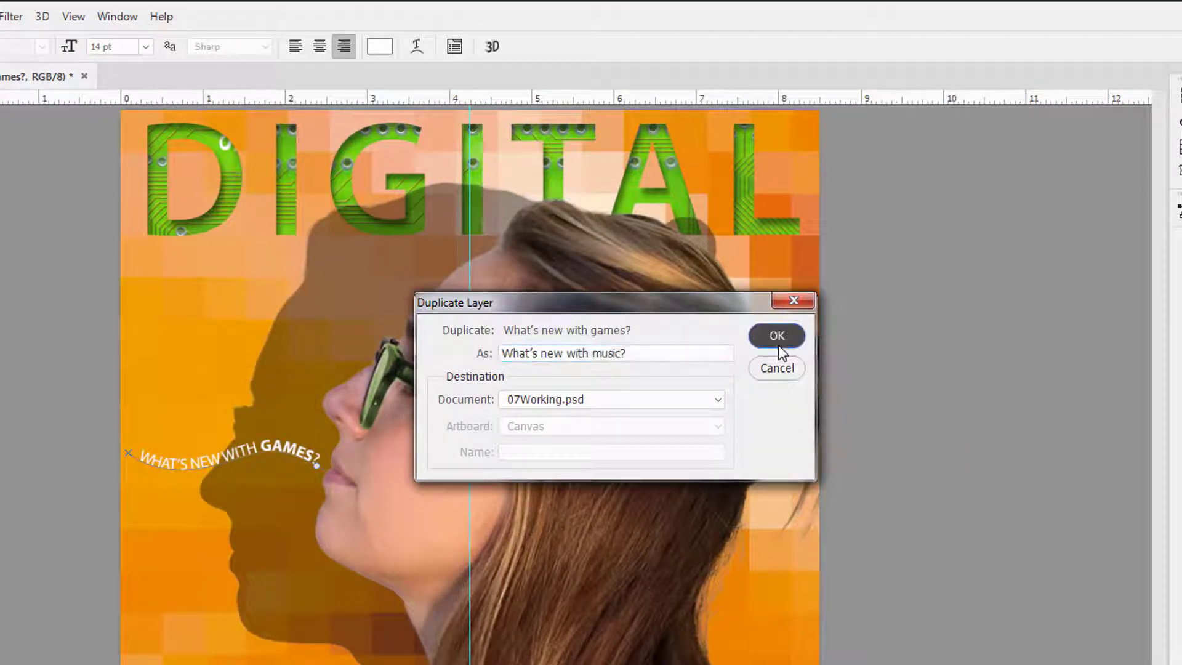
left_click(777, 336)
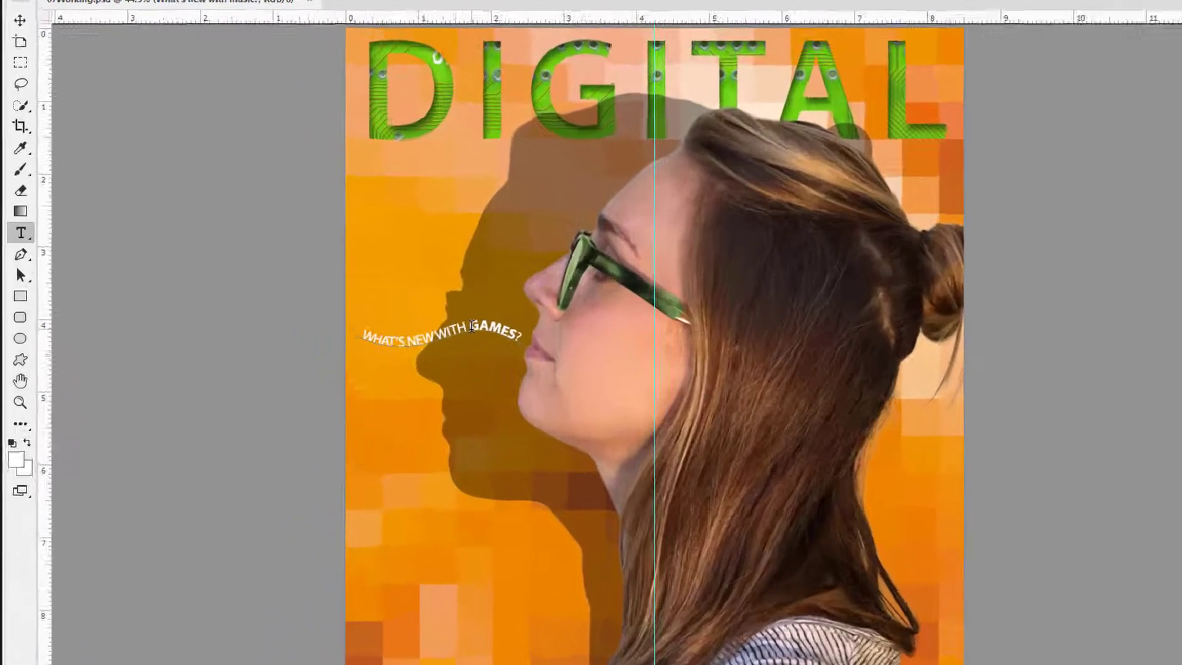
- Replace the word "games" with "music" in the duplicated path text
left_click_drag(357, 297, 385, 303)
left_click_drag(675, 372, 676, 370)
left_click(675, 369)
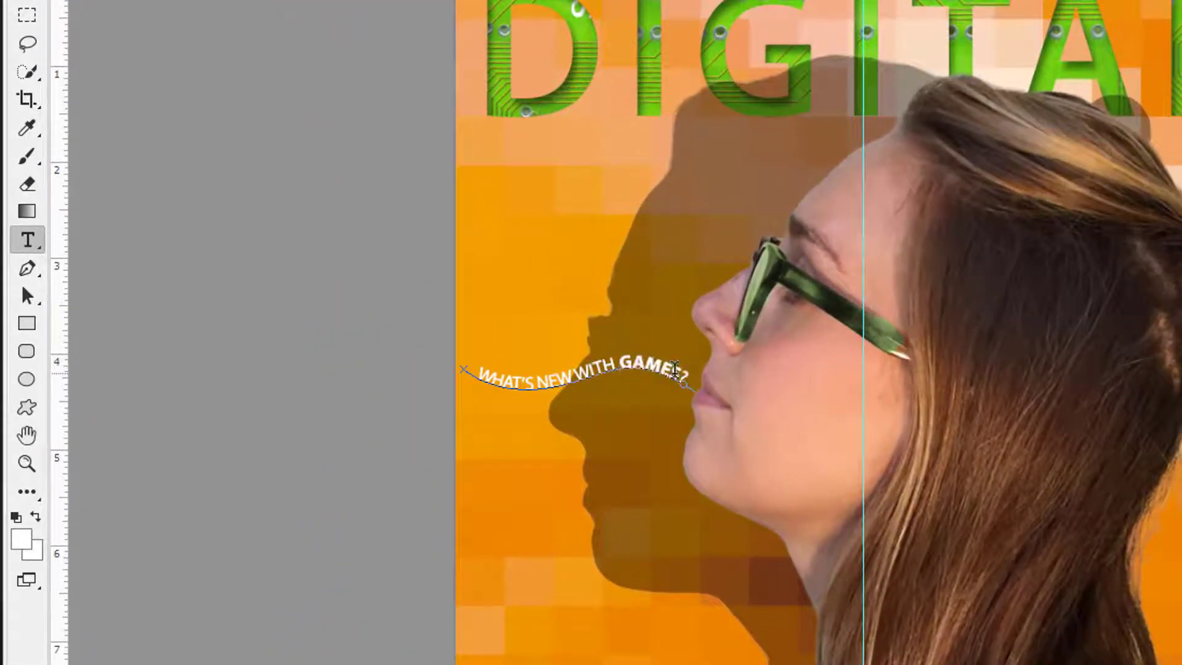
left_click_drag(675, 369, 685, 385)
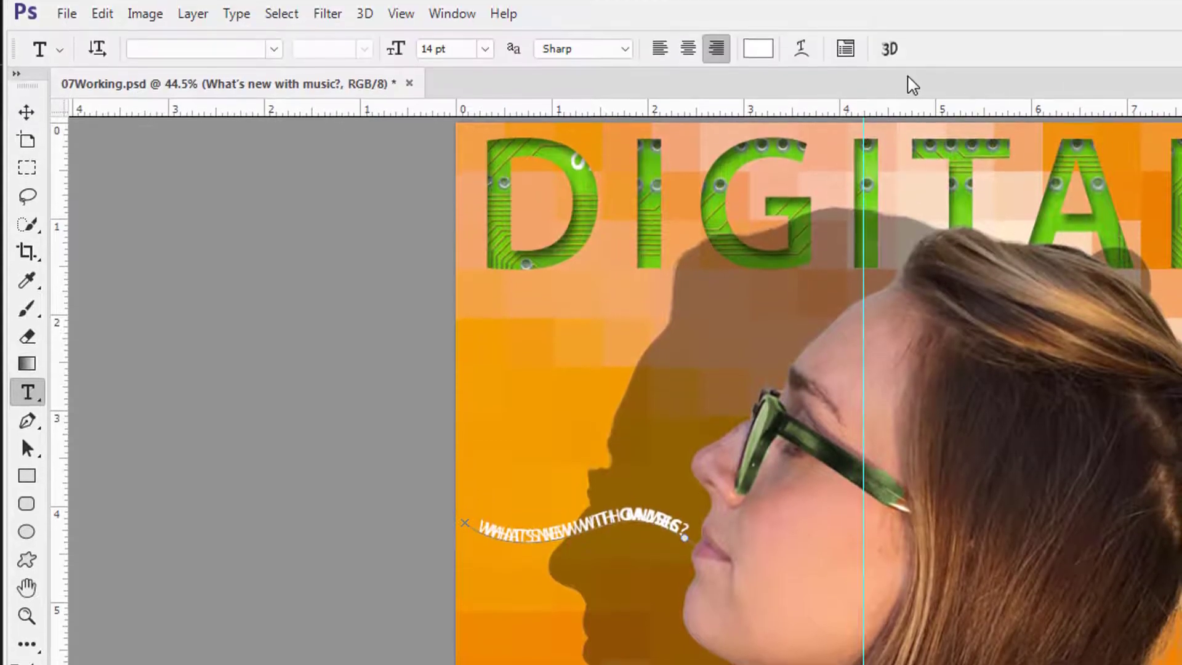
- Free transform the music text's path, rotating it 15° and moving it to about X 287 px, Y 789 px
left_click(102, 19)
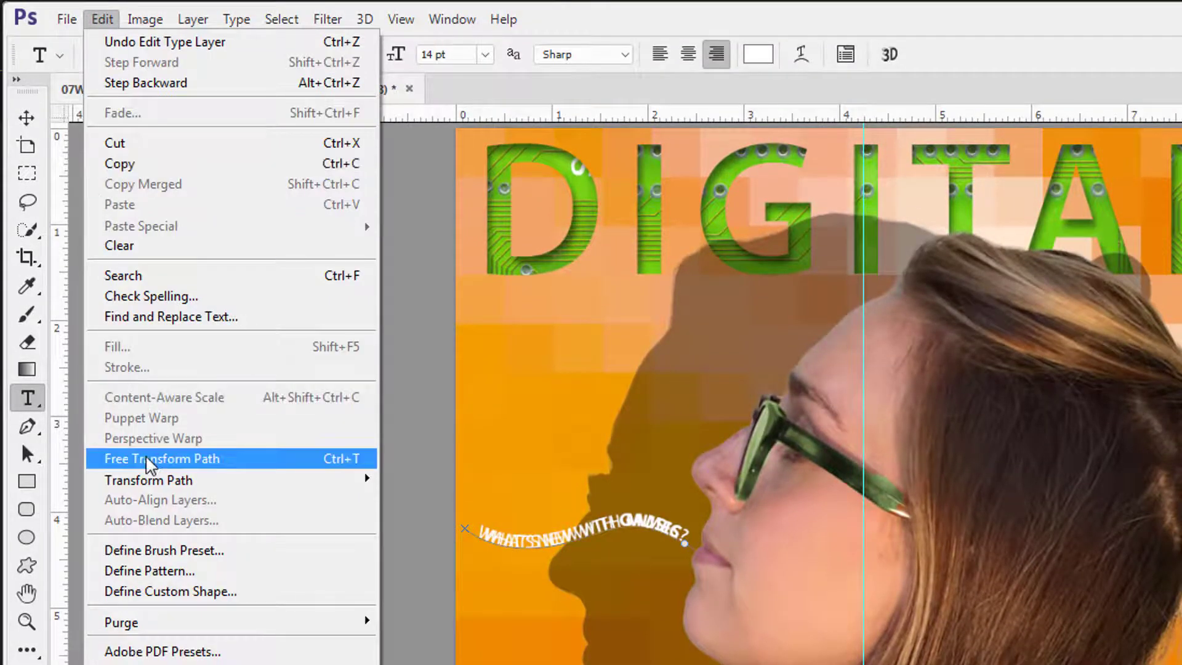
left_click(147, 461)
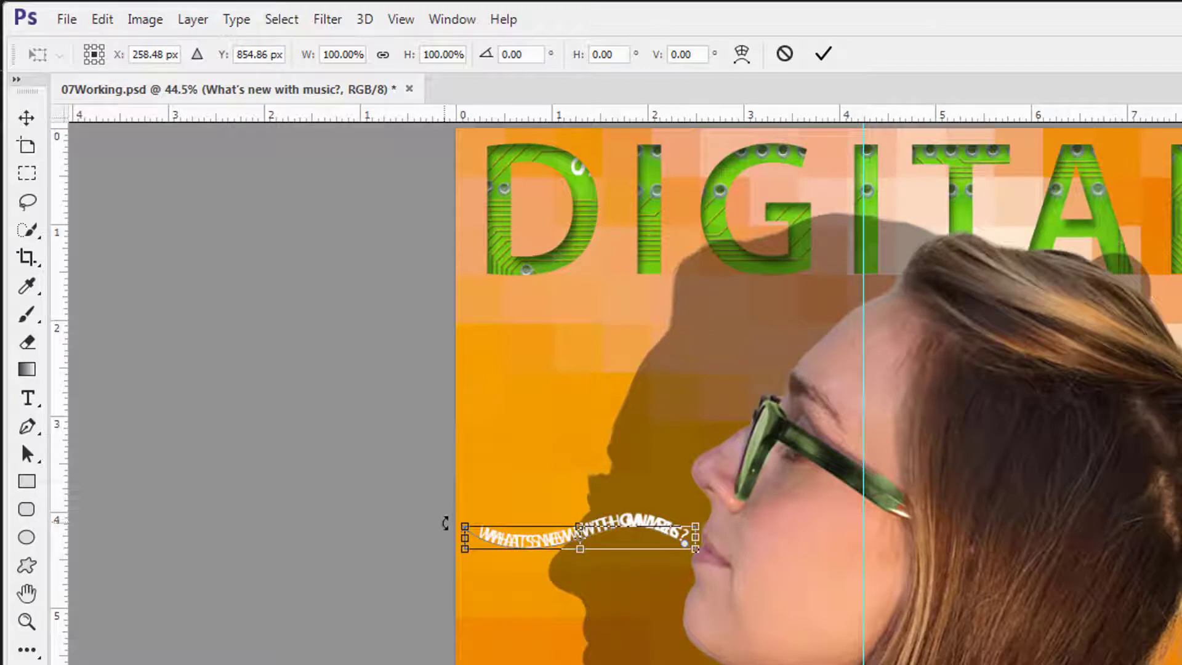
left_click_drag(444, 524, 438, 494)
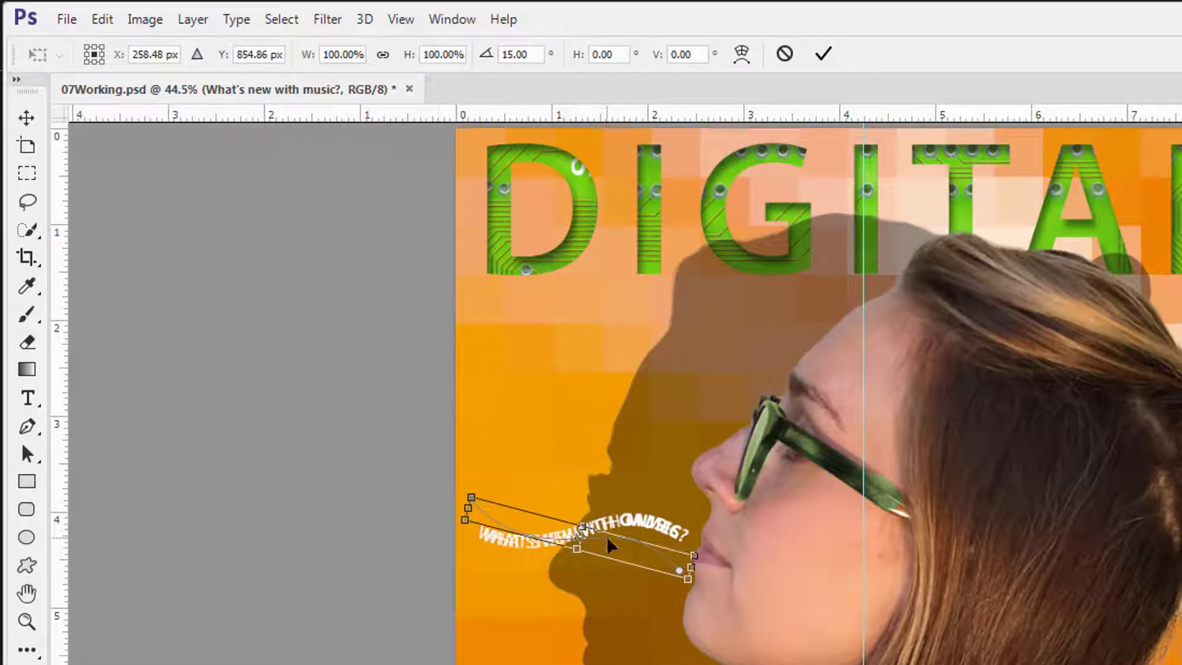
left_click_drag(603, 537, 616, 512)
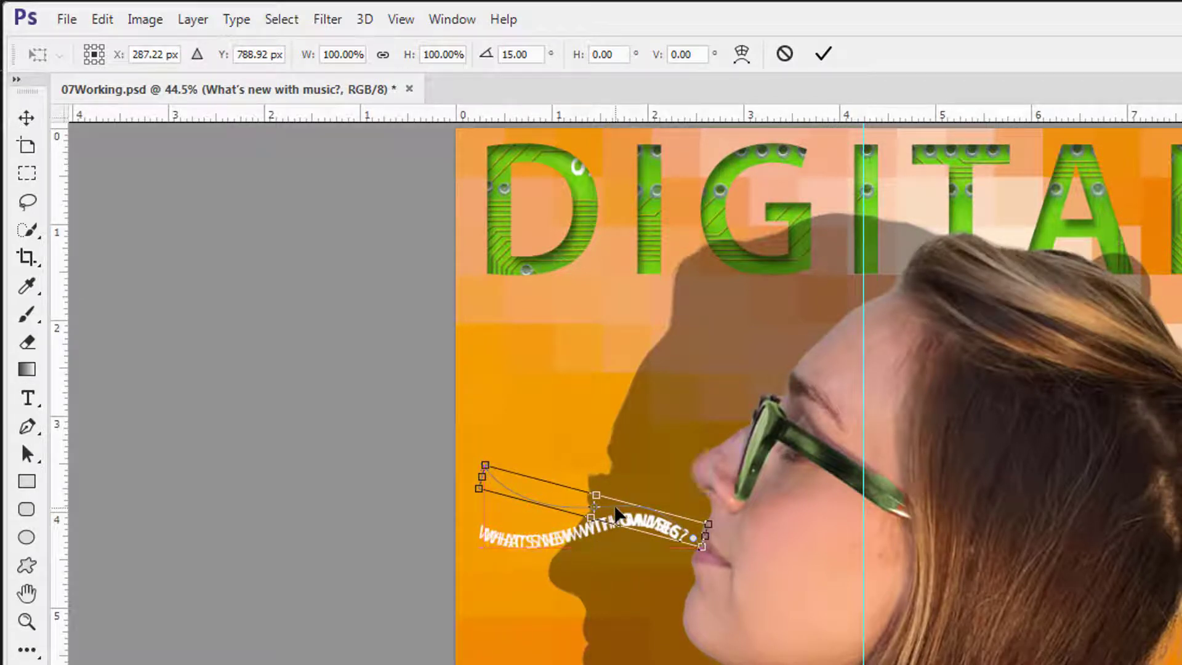
left_click(826, 56)
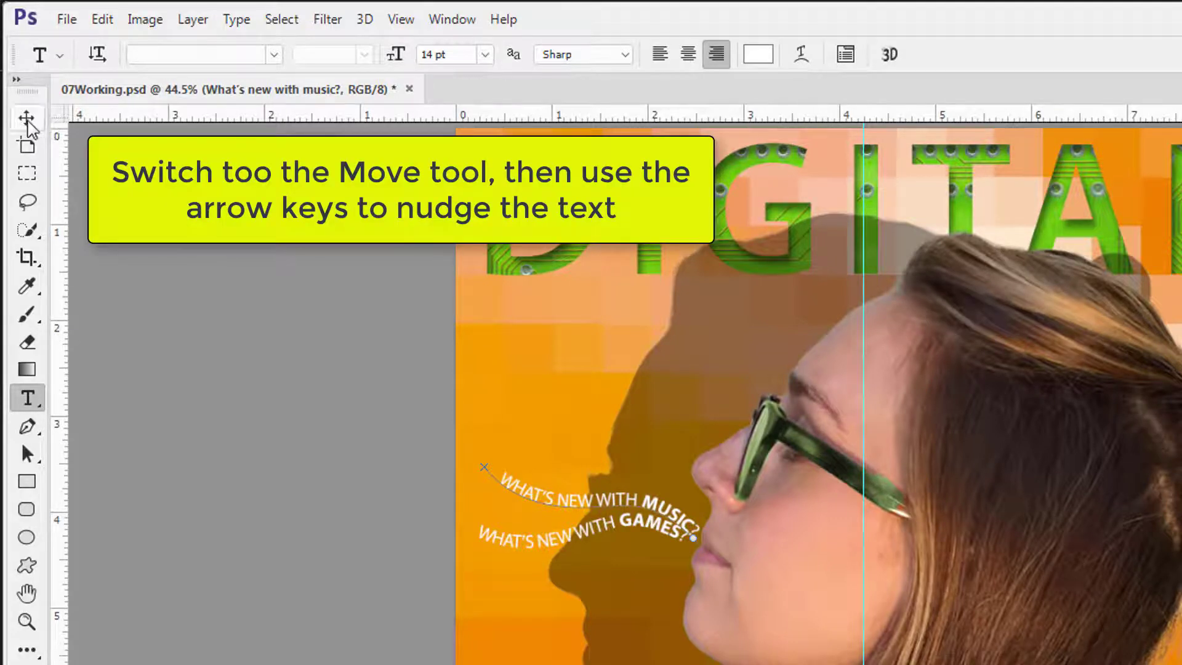
- Nudge the "What's new with music?" text slightly upward with the Move tool, away from the games line
left_click(28, 122)
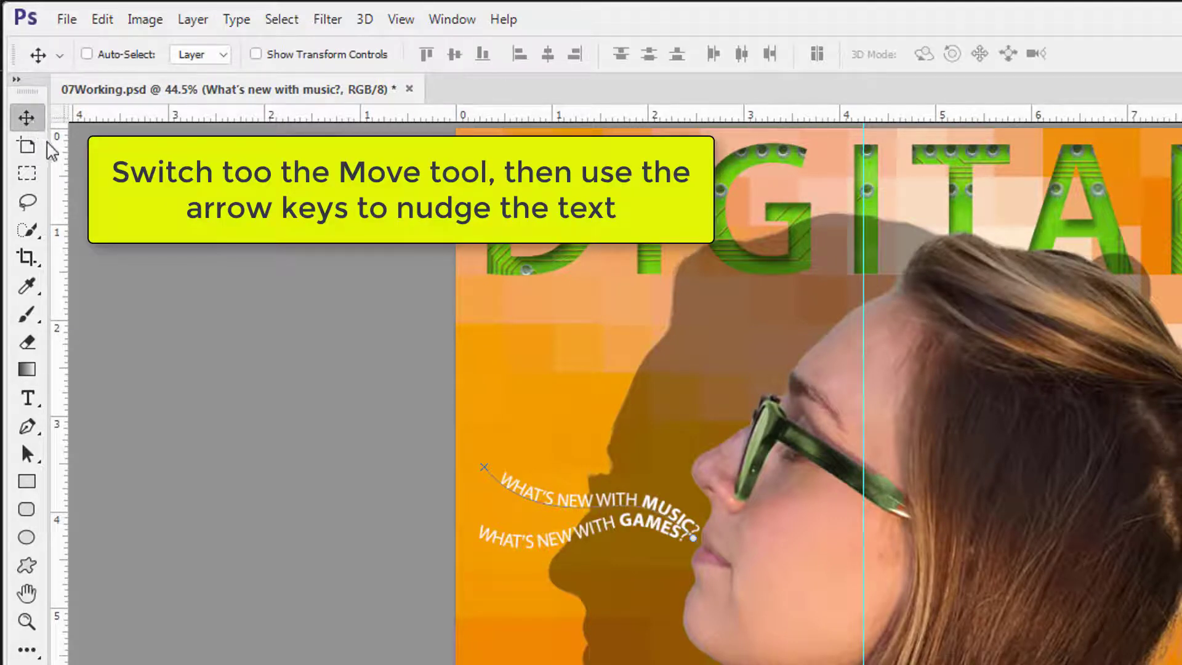
key("Up")
key("Up")
key("Up")
key("Up")
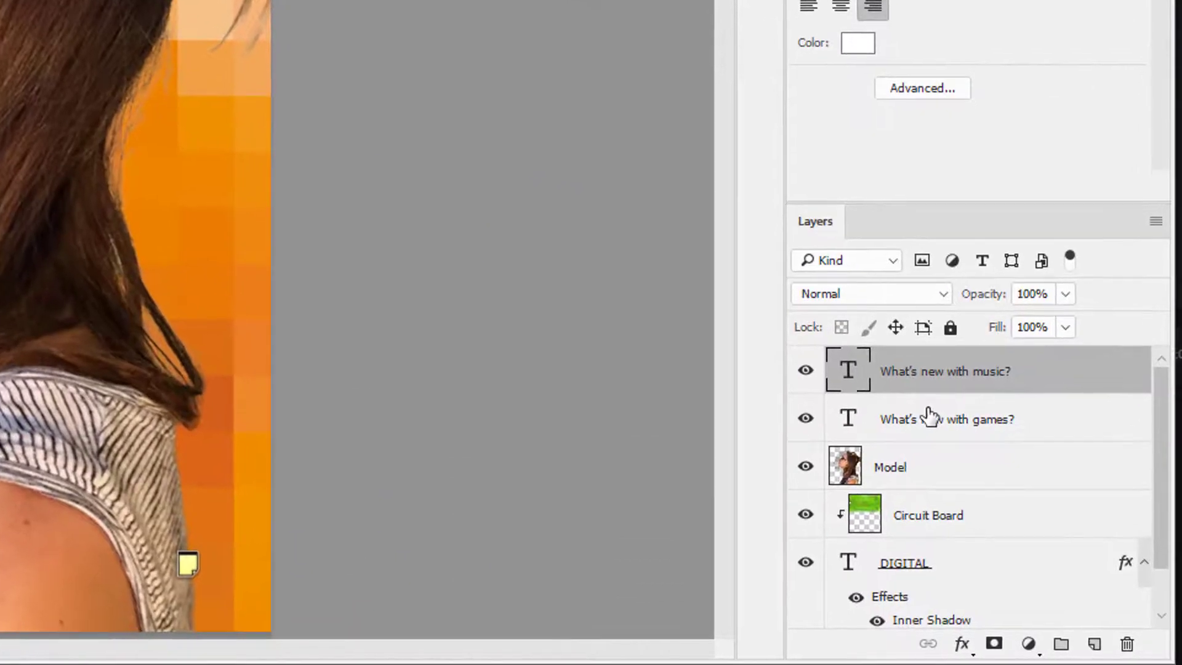
- Duplicate the "What's new with games?" layer and rename the copy "What's new with phones?"
left_click(929, 416)
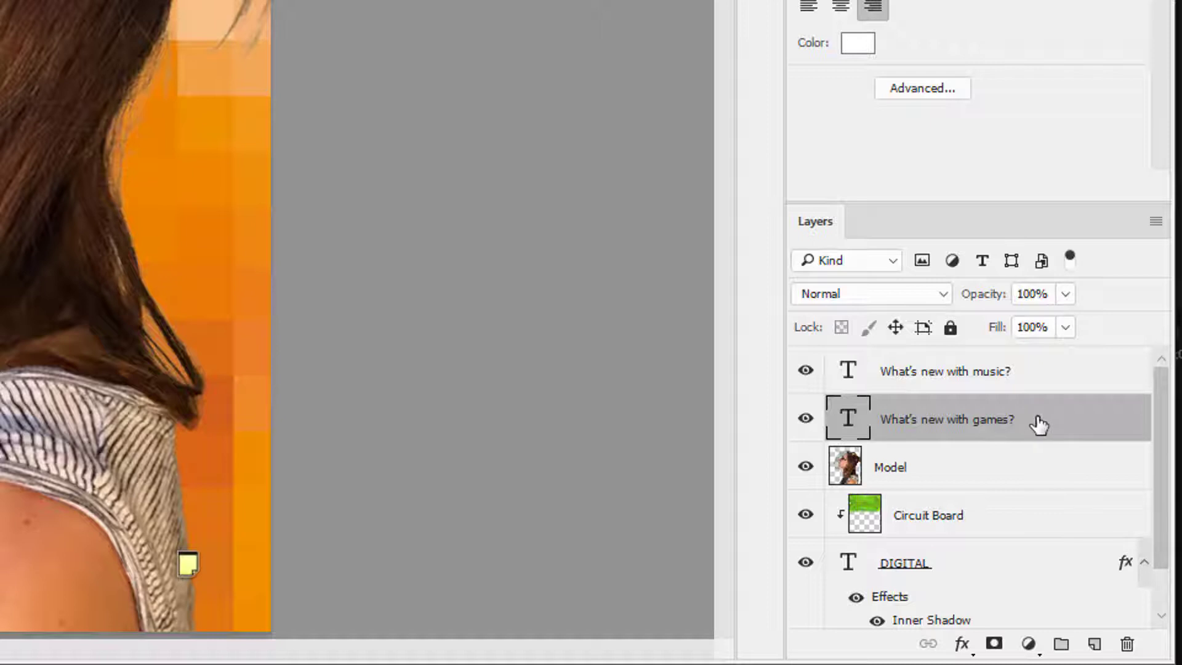
left_click_drag(1038, 425, 1102, 642)
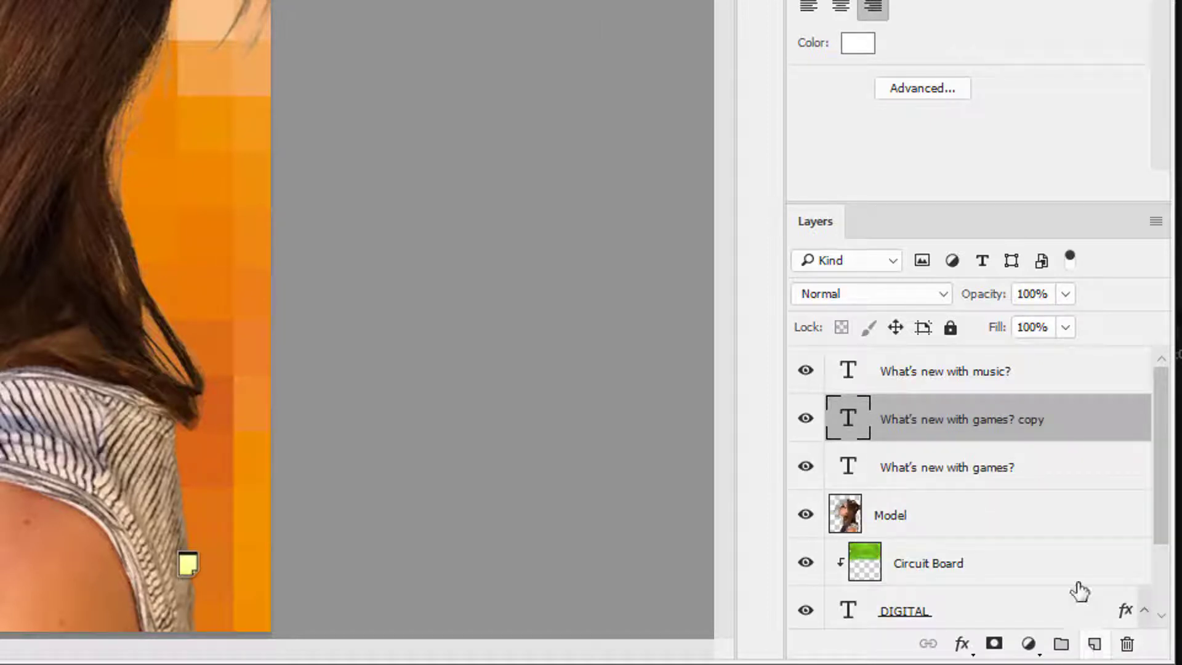
double_click(1011, 424)
left_click_drag(975, 419, 1058, 419)
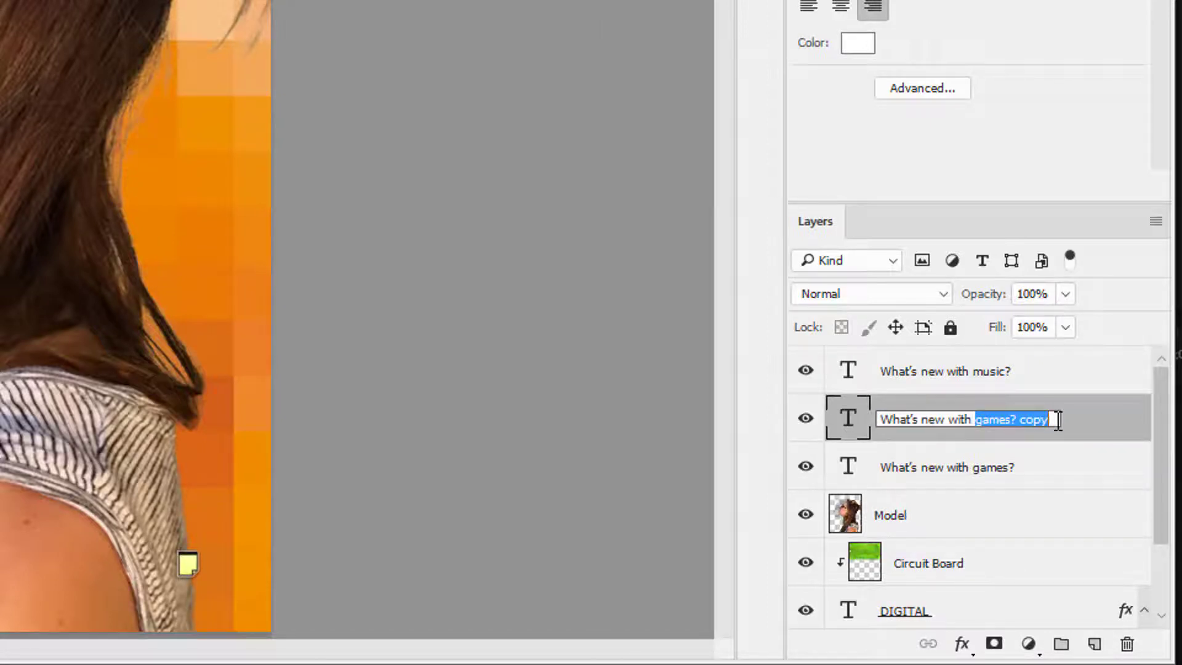
type("phones?")
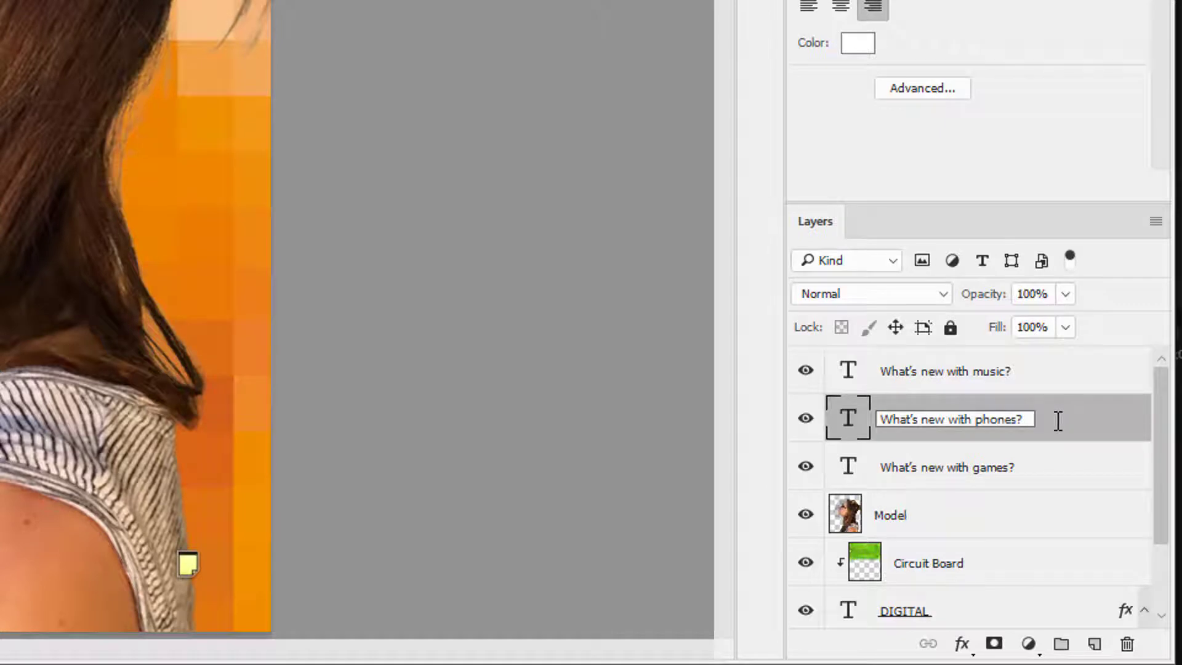
key("Return")
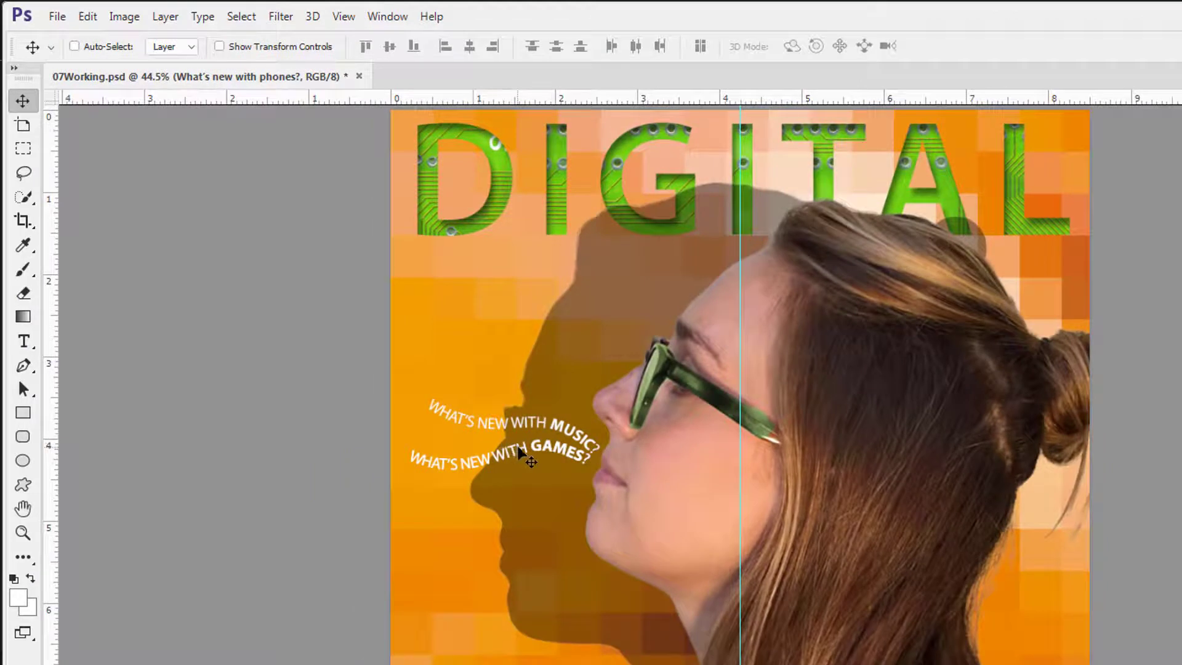
- Replace the word "games" with "phones" in the duplicated path text
key("t")
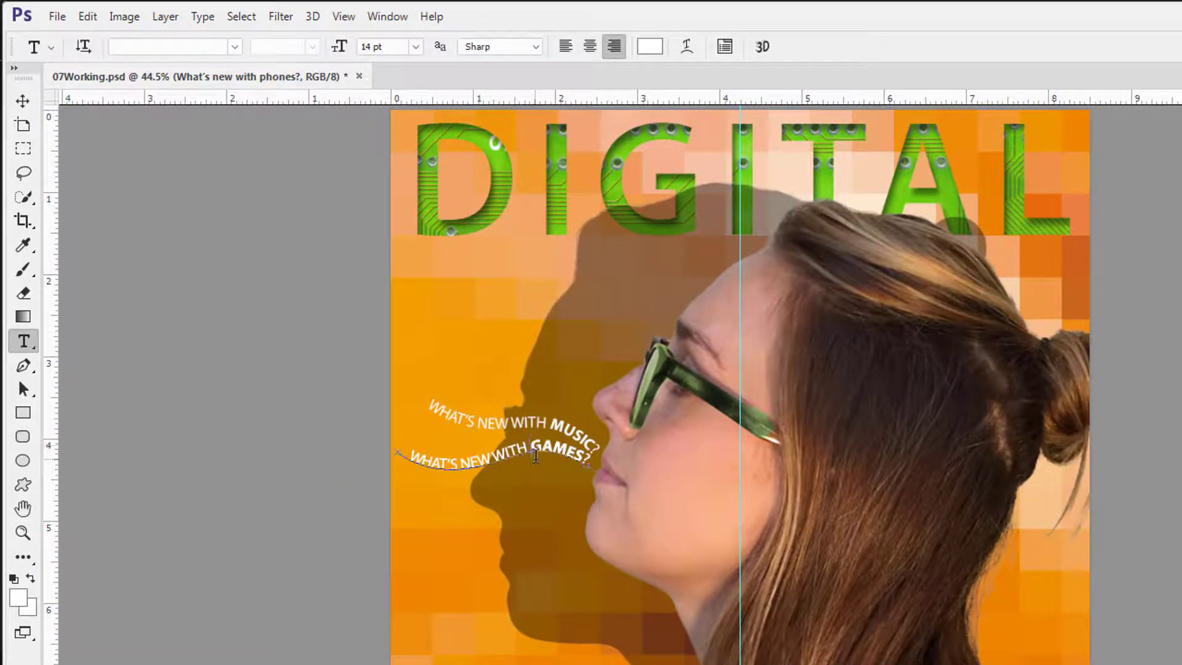
left_click_drag(530, 445, 580, 459)
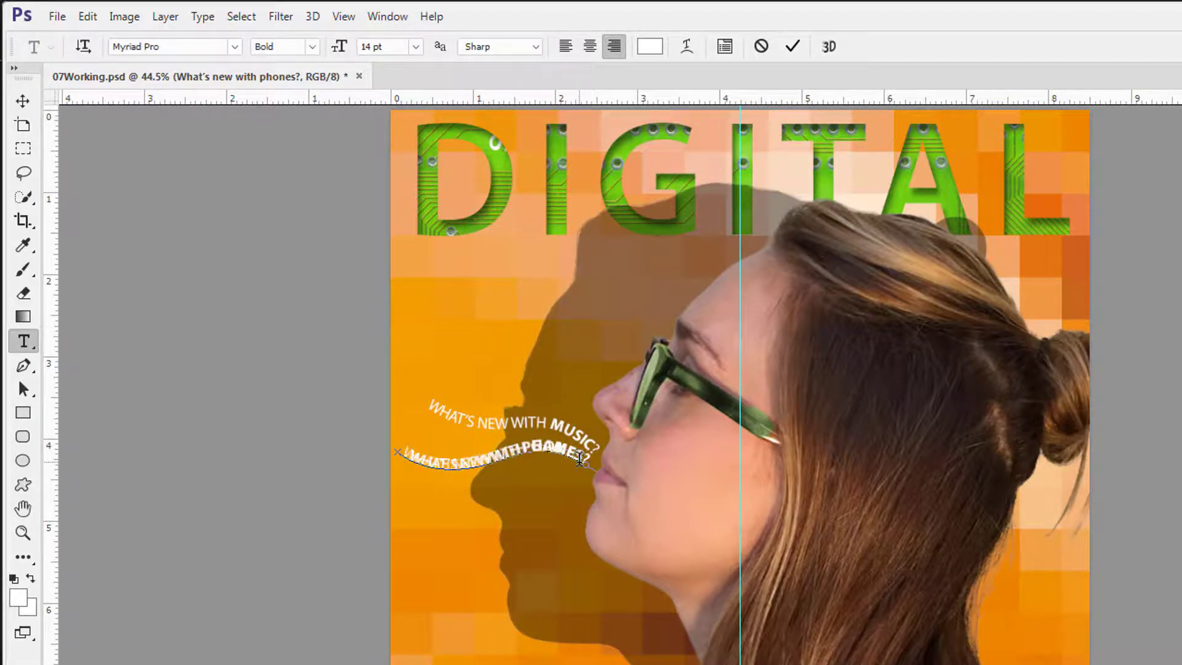
- Free transform the phones text's path, rotating it -15° and moving it to about X 276 px, Y 946 px
left_click(87, 17)
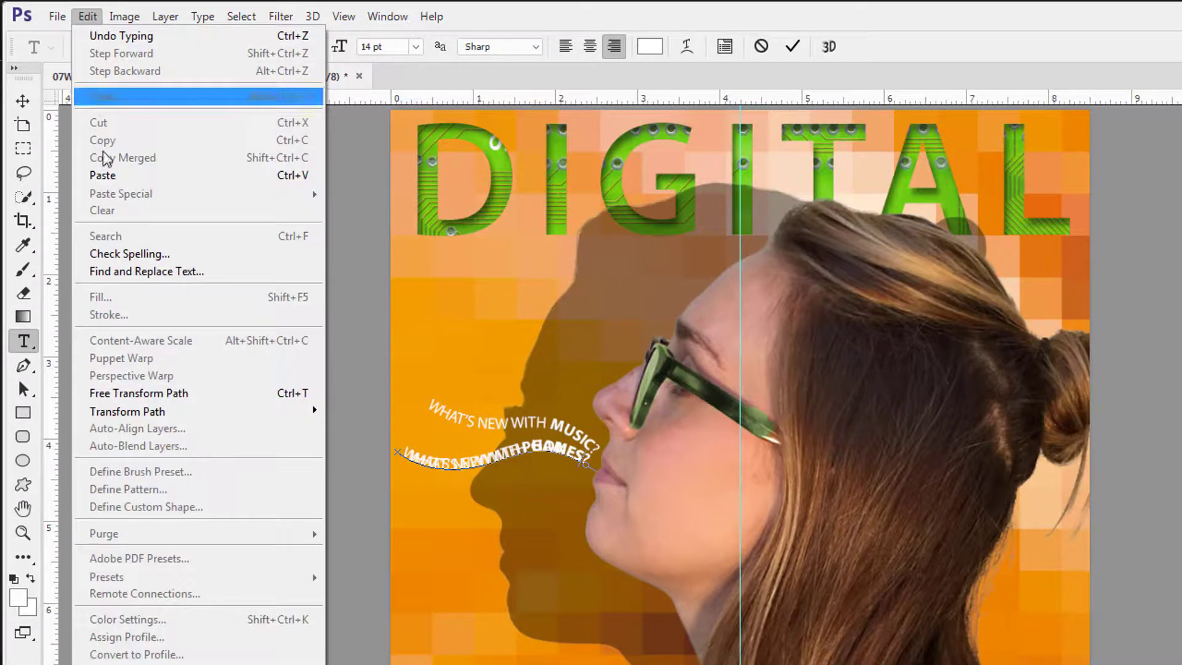
left_click(164, 393)
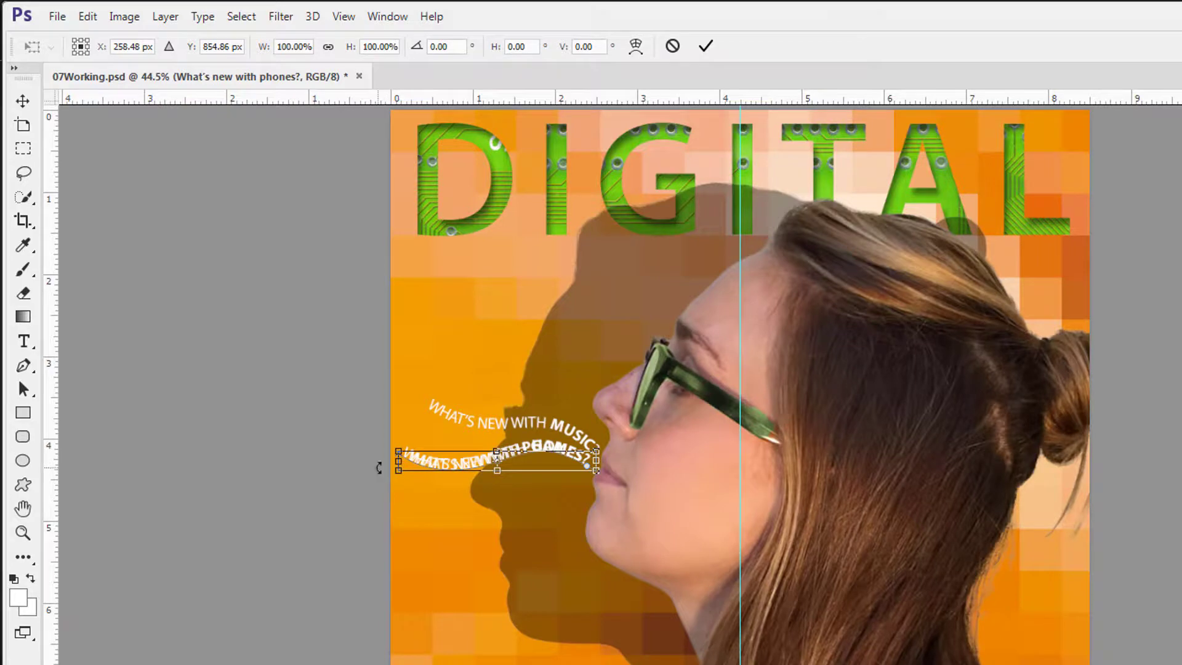
left_click_drag(379, 467, 383, 487)
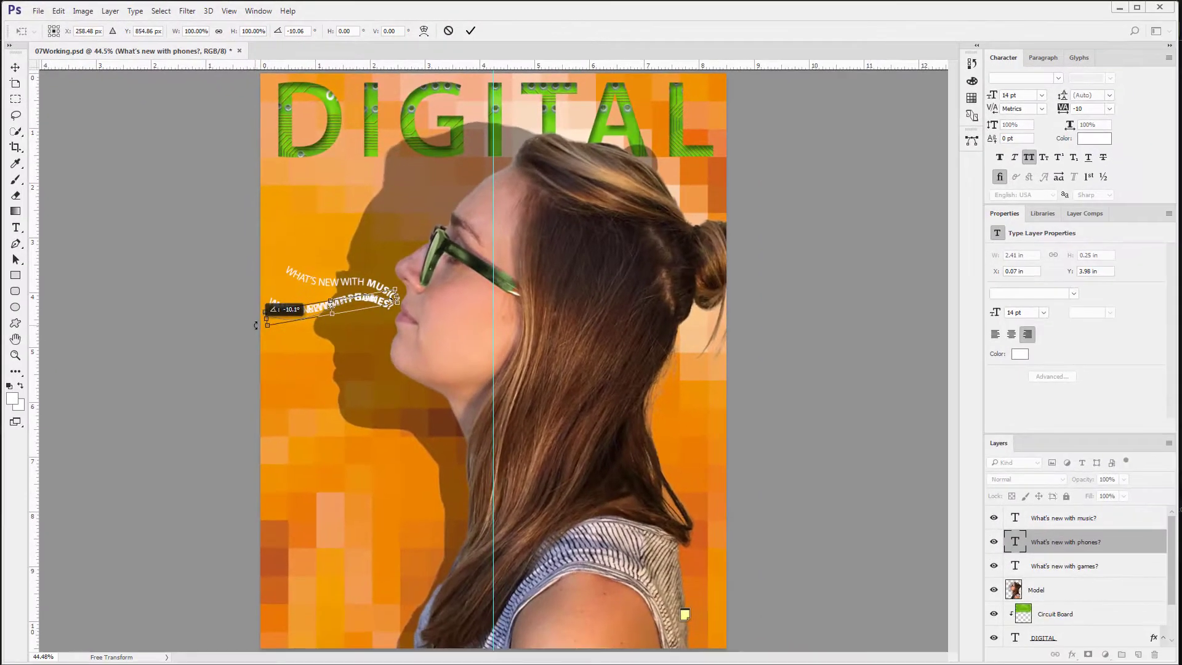
left_click_drag(256, 325, 321, 344)
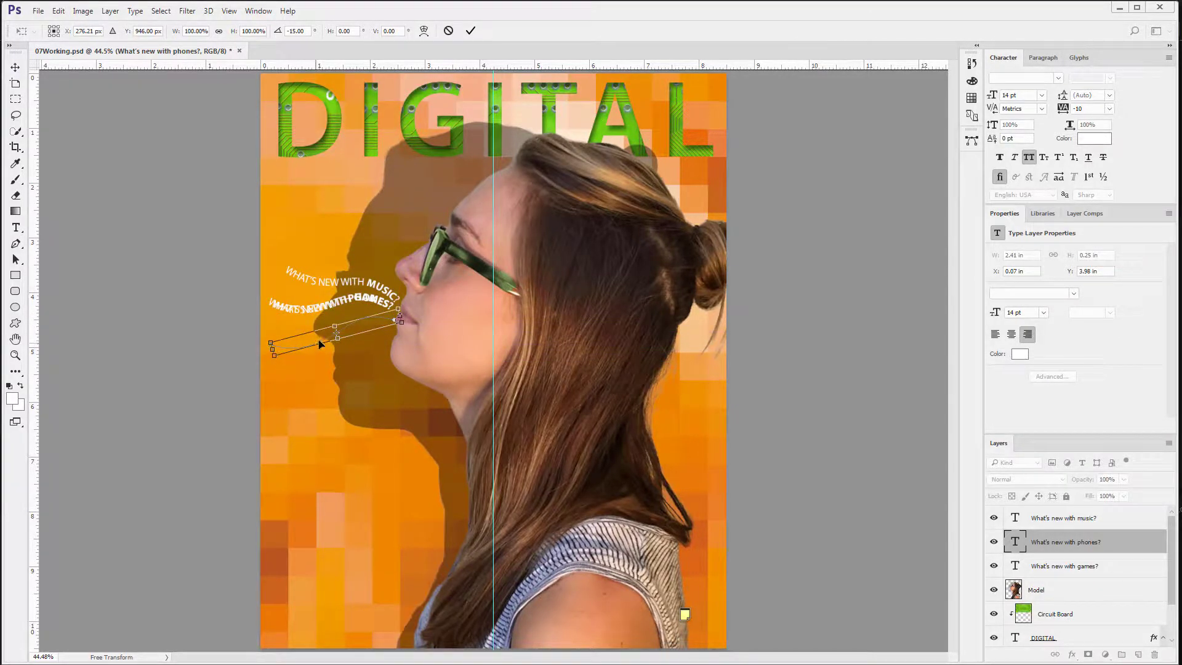
left_click(470, 31)
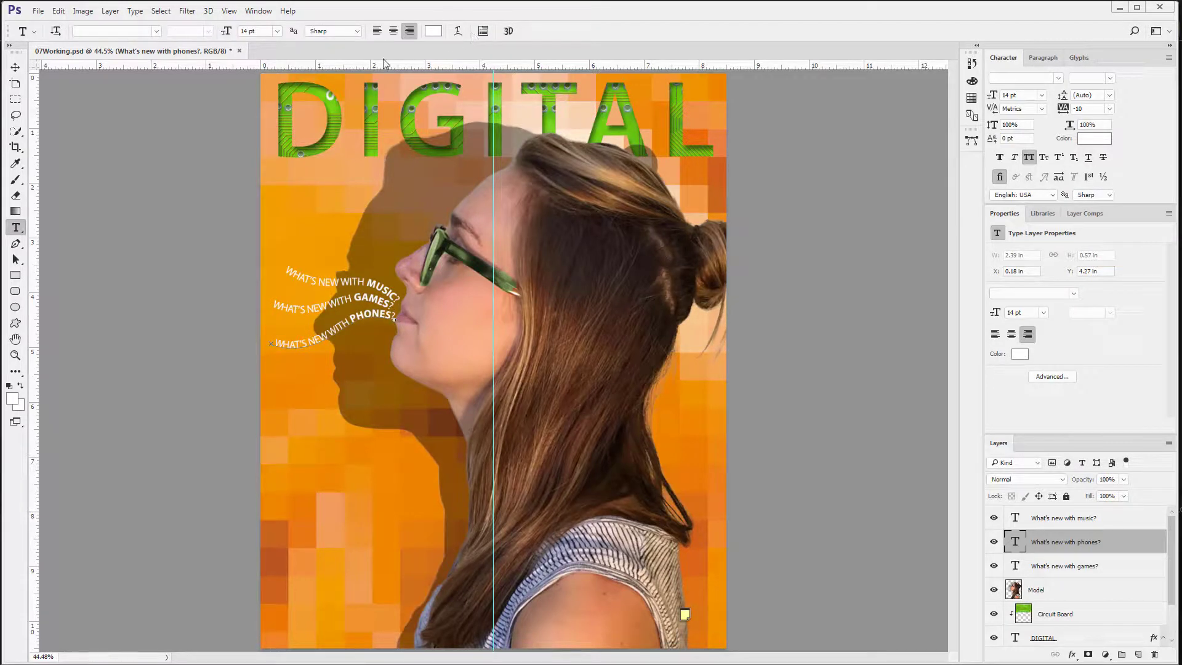
- Try nudging the "What's new with phones?" text up and back down with the Move tool
left_click(15, 67)
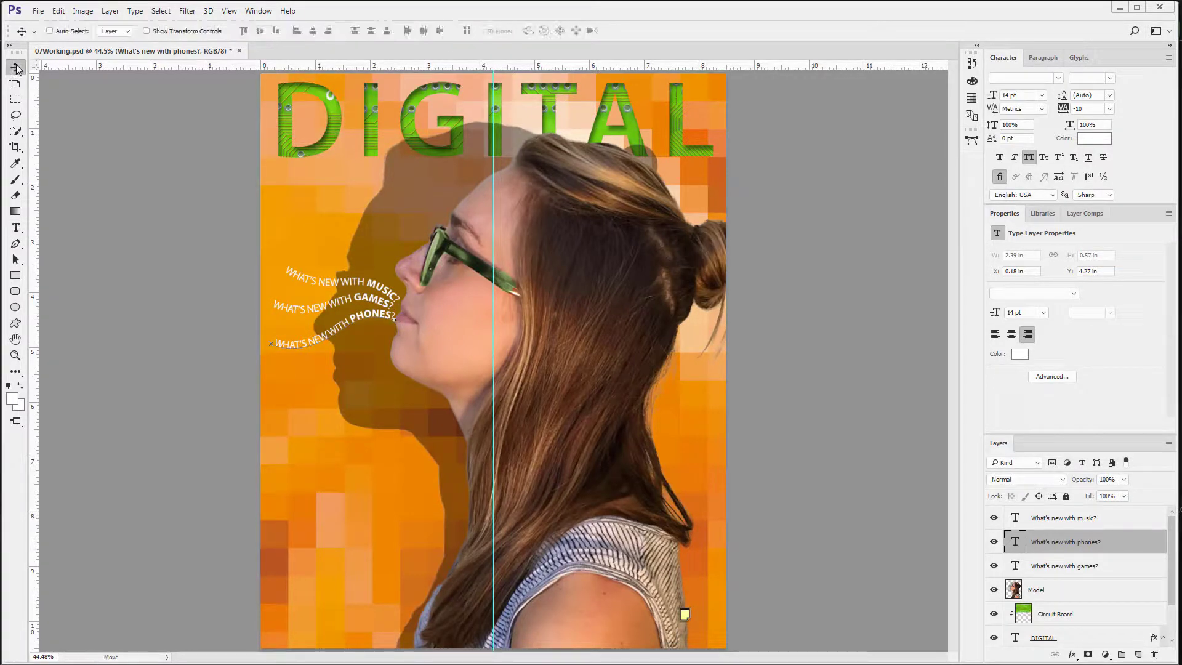
key("Up")
key("Down")
- Save the magazine cover document
left_click(38, 11)
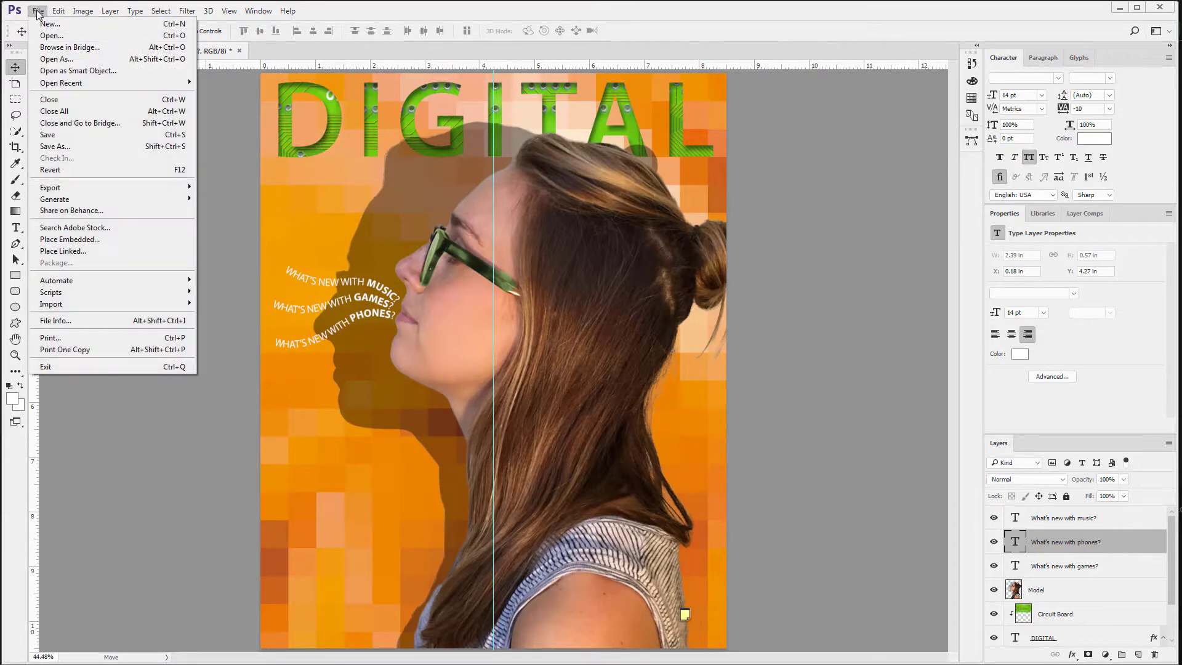